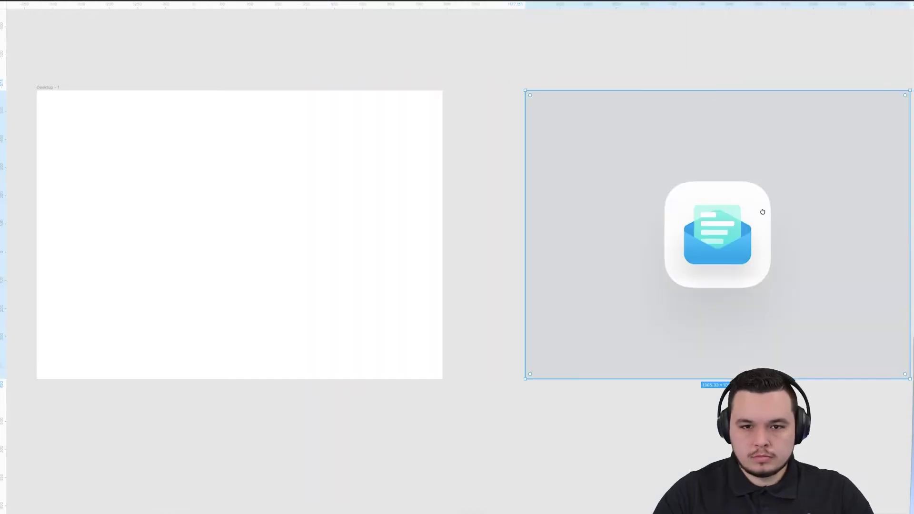
Draw a roughly 306 × 306 square centred in the grey frame as the icon base.
key(0)
mouse_move(213, 177)
mouse_down()
mouse_move(362, 276)
mouse_move(335, 286)
mouse_move(263, 172)
mouse_move(344, 185)
mouse_up()
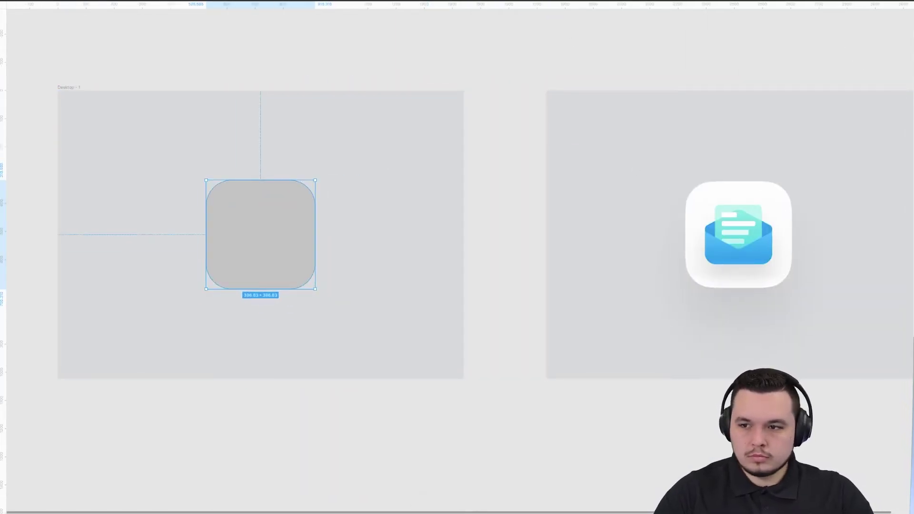
Give the tile smoothed corners and a fully opaque white fill.
click(911, 95)
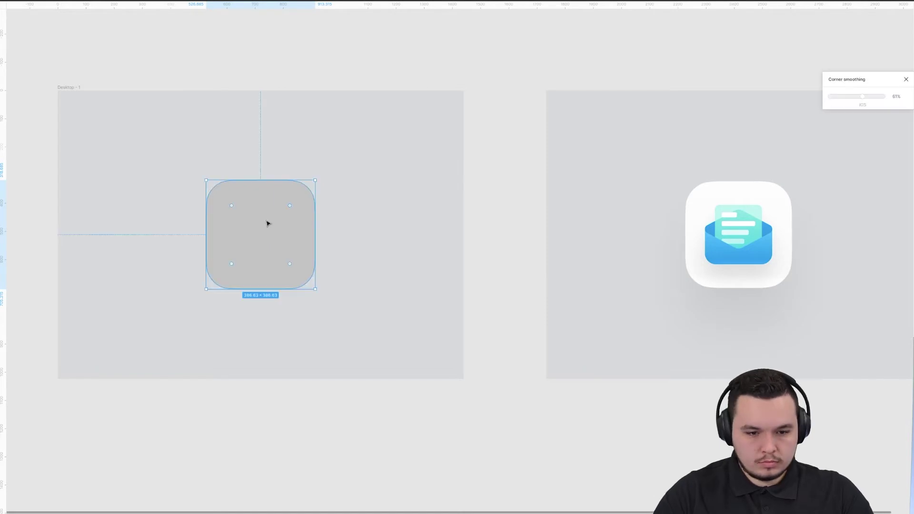
key(0)
scroll(462, 246, left, 1)
click(462, 246)
Draw a grey rectangle on the tile and round its two top corners into a card.
drag(258, 201, 303, 243)
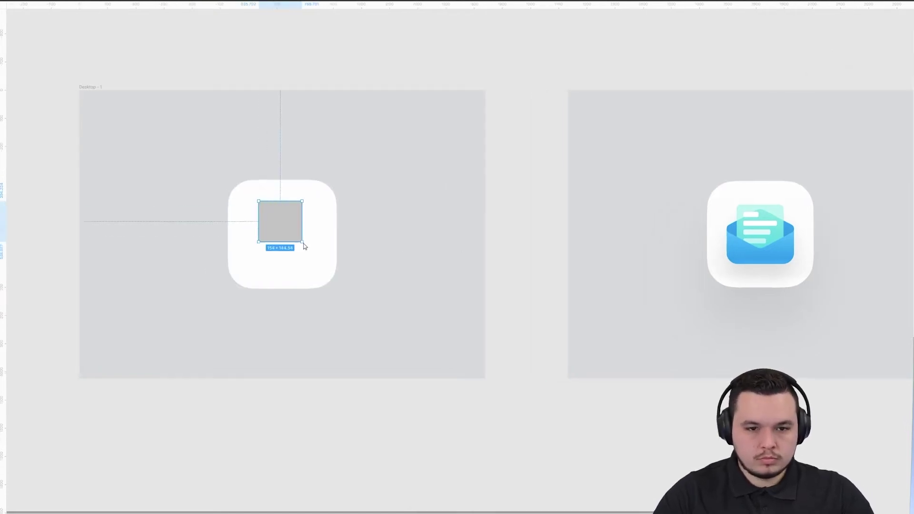
double_click(276, 227)
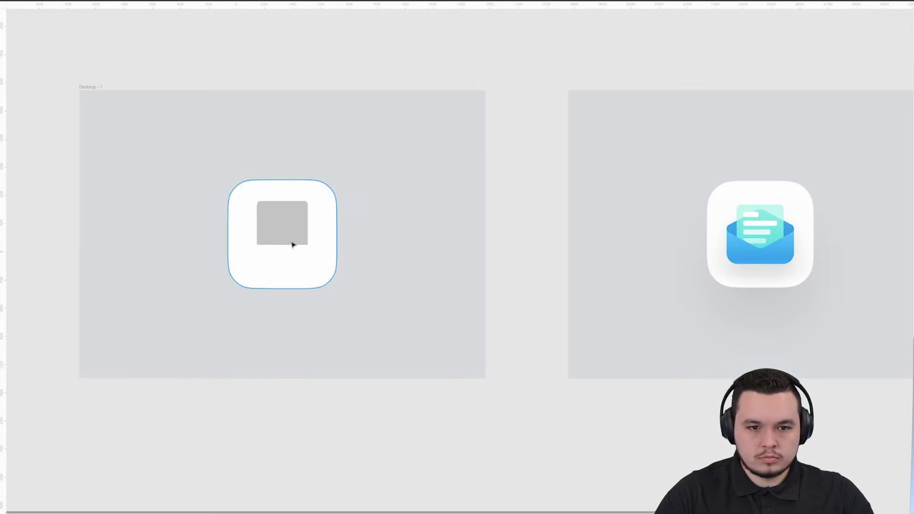
scroll(292, 243, up, 3)
drag(232, 112, 623, 159)
key(Escape)
scroll(641, 145, down, 3)
scroll(272, 241, right, 3)
scroll(271, 241, up, 2)
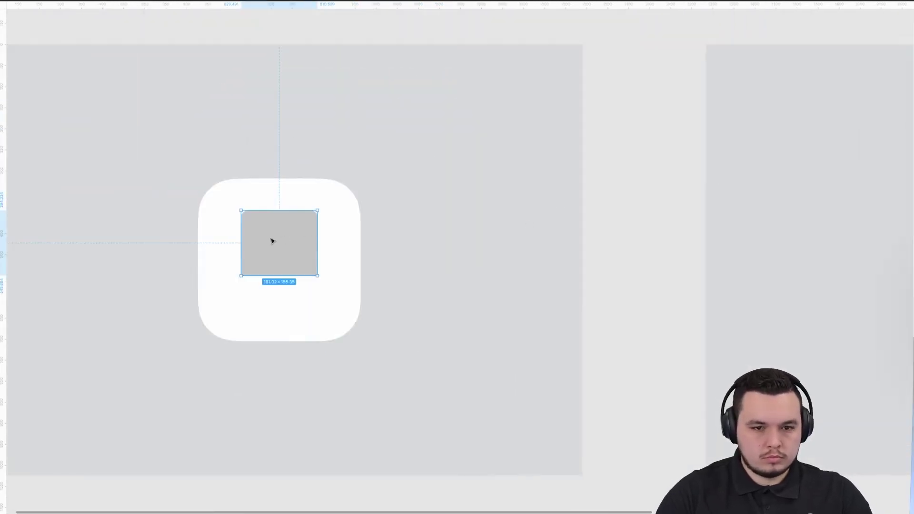
Make the card 40% opaque and draw a small bar inside it.
key(4)
scroll(275, 228, up, 5)
drag(260, 214, 331, 230)
Duplicate the bar just below itself and nudge both bars toward the card's top-left.
click(347, 228)
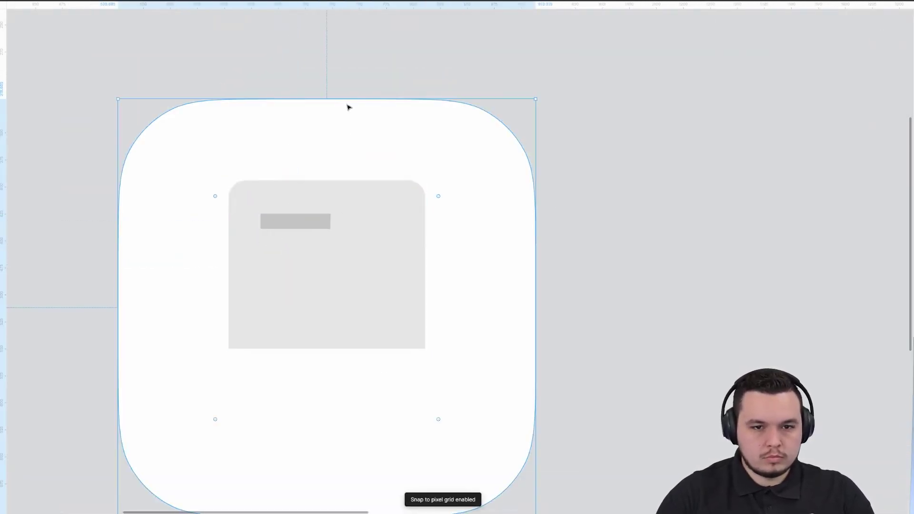
click(295, 223)
drag(296, 222, 300, 260)
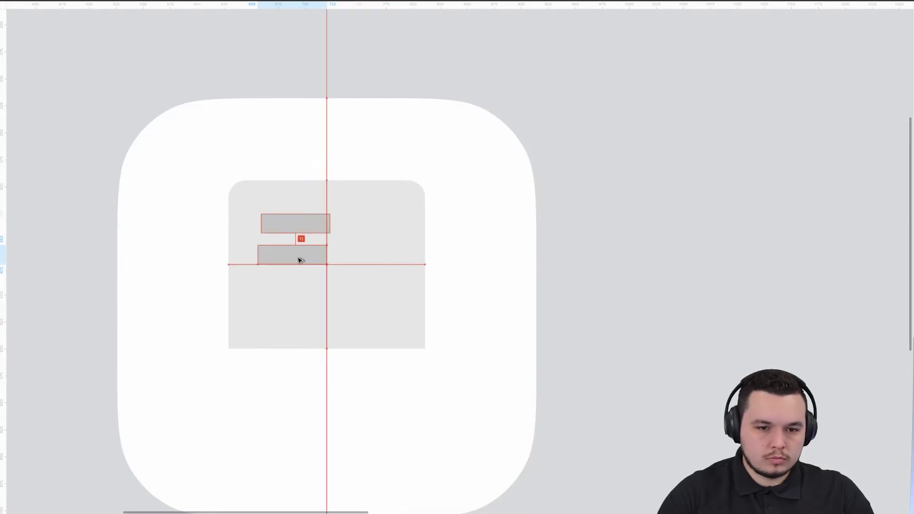
shift+click(288, 220)
key(Up)
key(Up)
key(Up)
key(Up)
key(Up)
key(Left)
key(Left)
key(Left)
key(Escape)
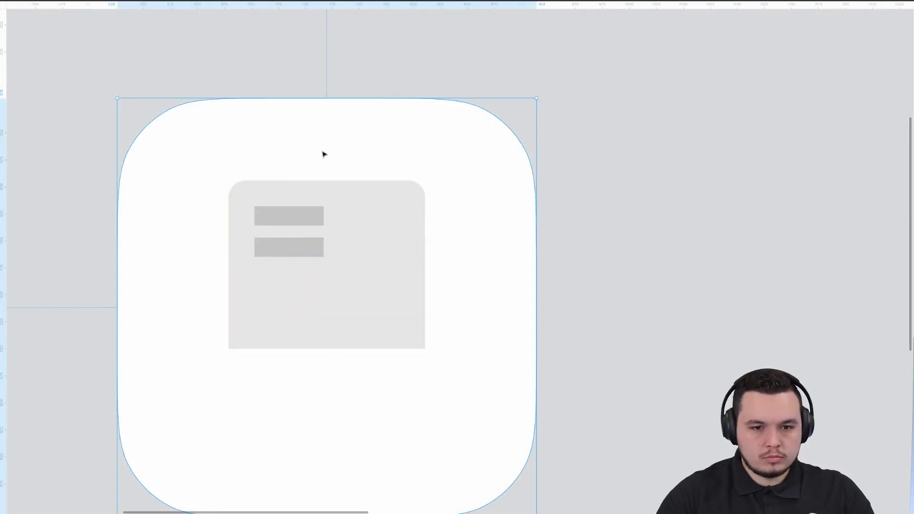
Stretch the lower bar to 132 wide and duplicate it into third and fourth bars.
click(314, 248)
drag(323, 247, 398, 247)
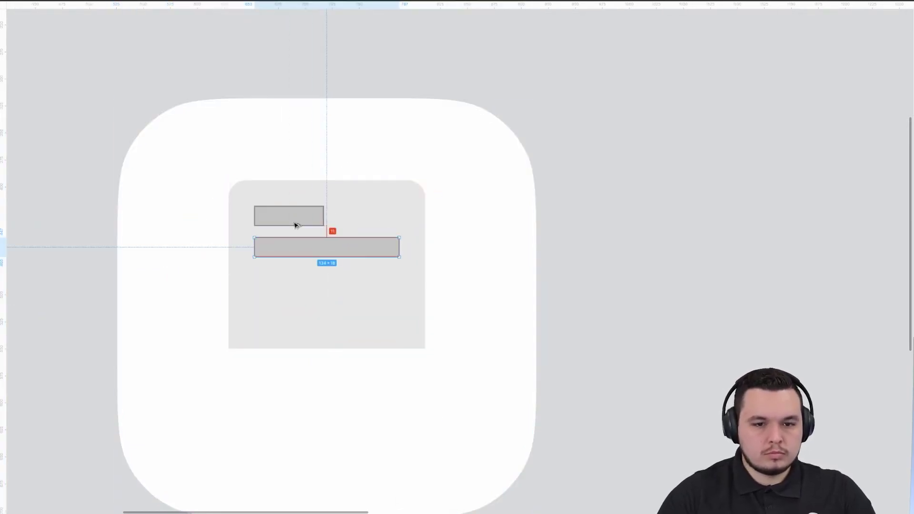
key(shift+Down)
drag(304, 255, 308, 291)
key(ctrl+d)
Shorten the third bar, space the bars evenly and cut the bottom bar to 78 wide.
scroll(364, 251, down, 6)
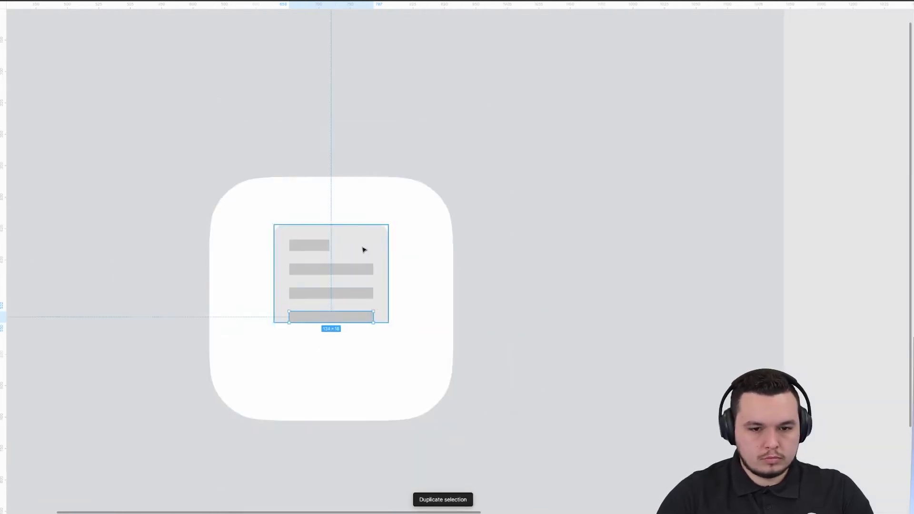
scroll(337, 302, up, 8)
scroll(268, 290, up, 2)
double_click(293, 288)
drag(368, 288, 343, 288)
mouse_move(321, 257)
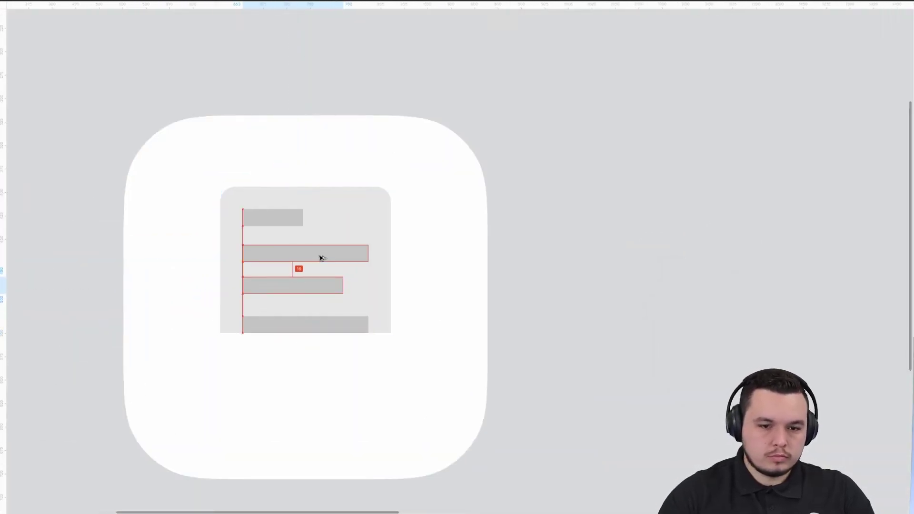
drag(287, 287, 288, 284)
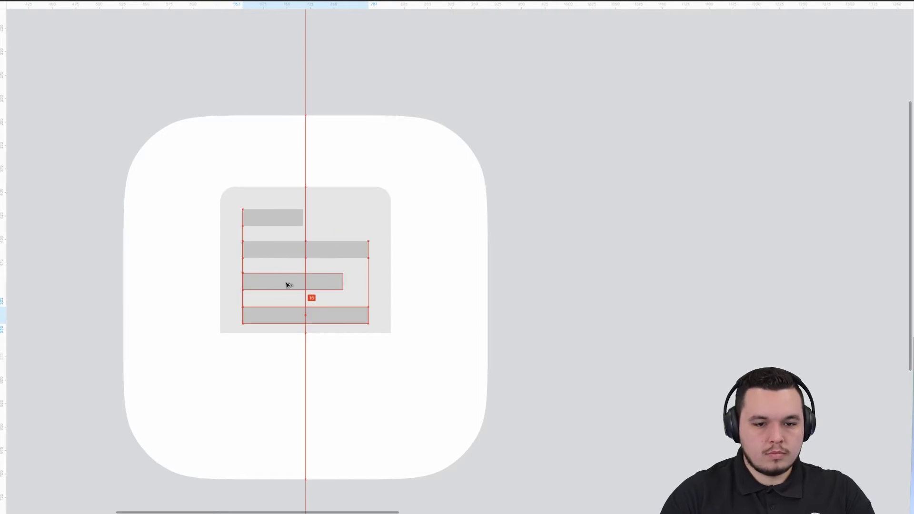
drag(305, 325, 305, 313)
drag(368, 313, 316, 315)
Adjust the card's height so the four bars sit with 24 px padding.
click(298, 237)
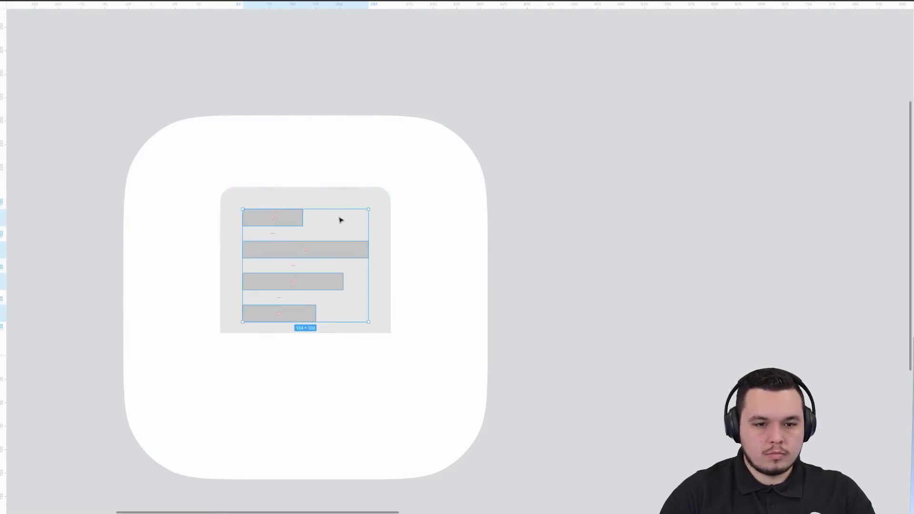
key(shift+Down)
key(shift+Down)
key(super+shift+Up)
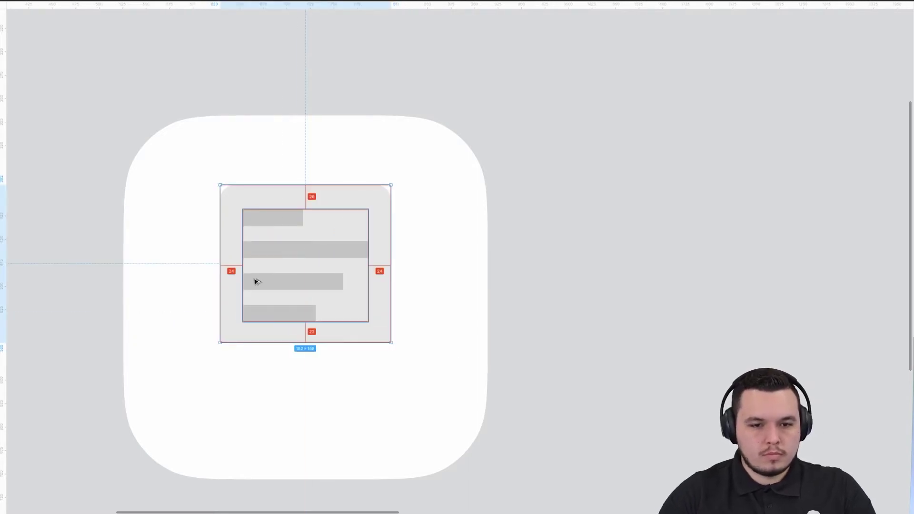
click(256, 280)
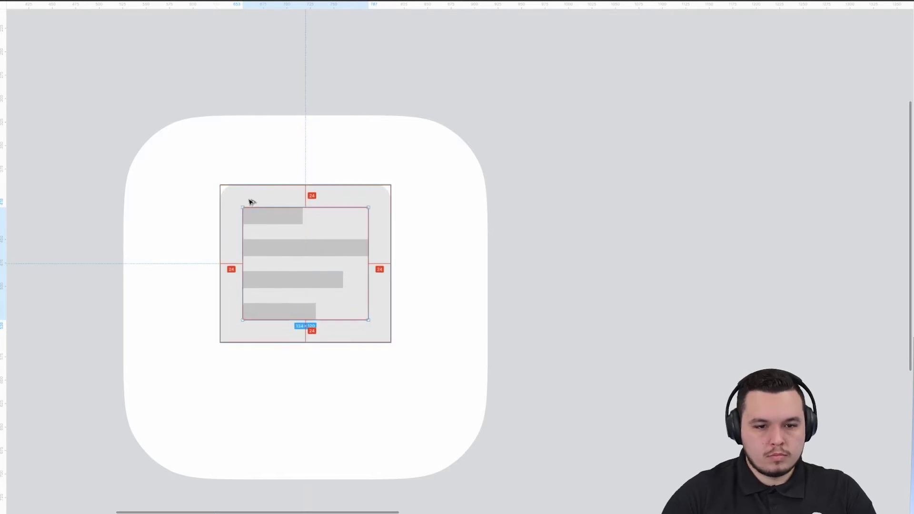
key(Escape)
click(280, 312)
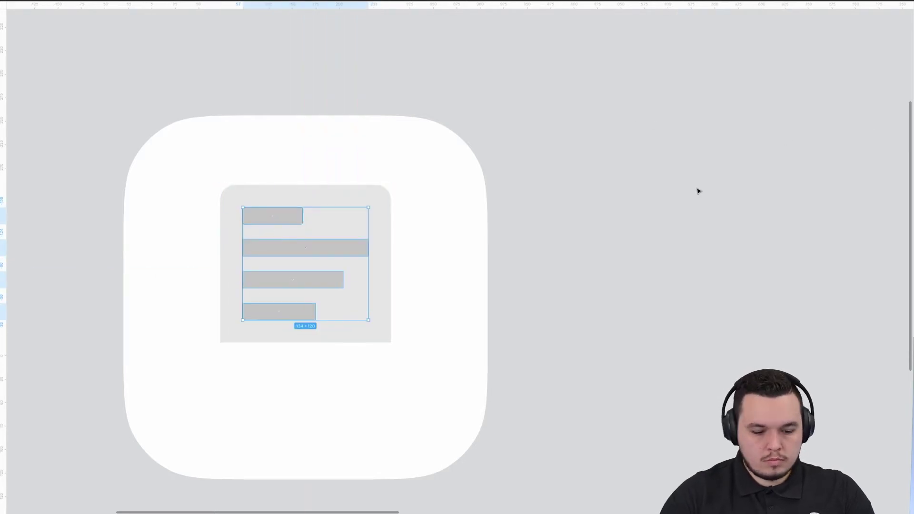
Draw a wide grey rectangle over the card's lower half.
key(super+minus)
key(r)
drag(224, 285, 438, 385)
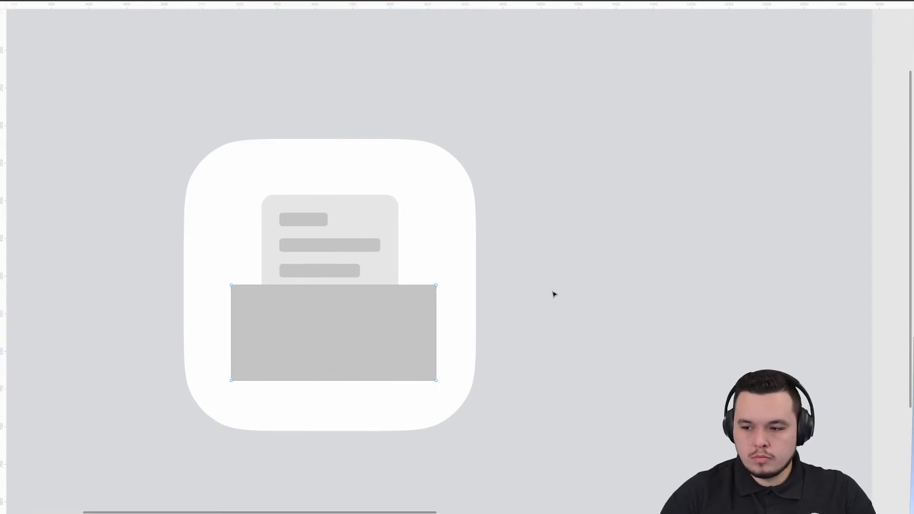
Recentre the wide rectangle on the tile and check the envelope bottom shape.
scroll(286, 284, down, 3)
scroll(286, 284, left, 5)
drag(352, 260, 359, 263)
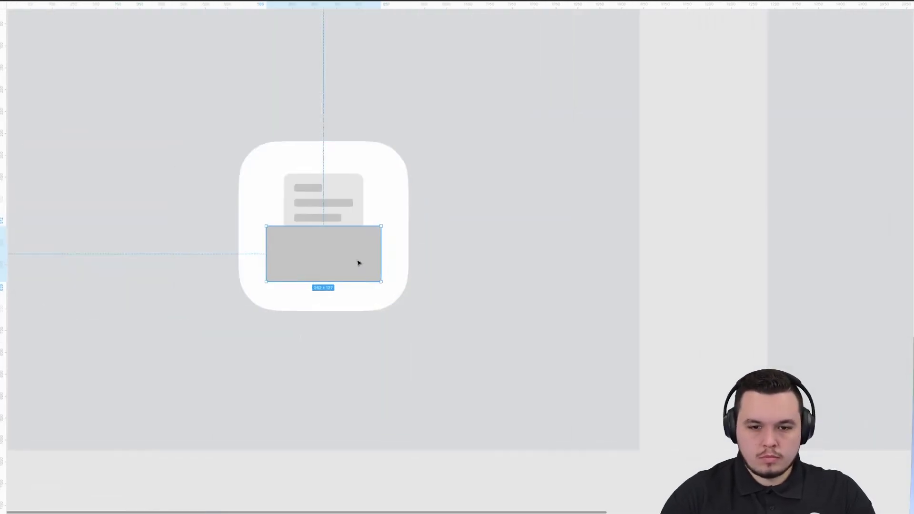
scroll(504, 249, right, 8)
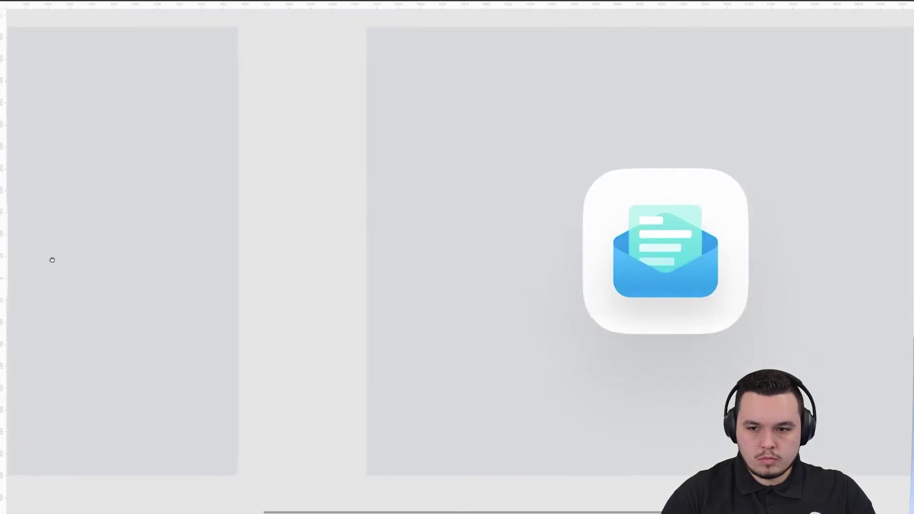
scroll(51, 259, left, 9)
scroll(378, 255, up, 3)
scroll(378, 256, left, 4)
scroll(373, 272, right, 4)
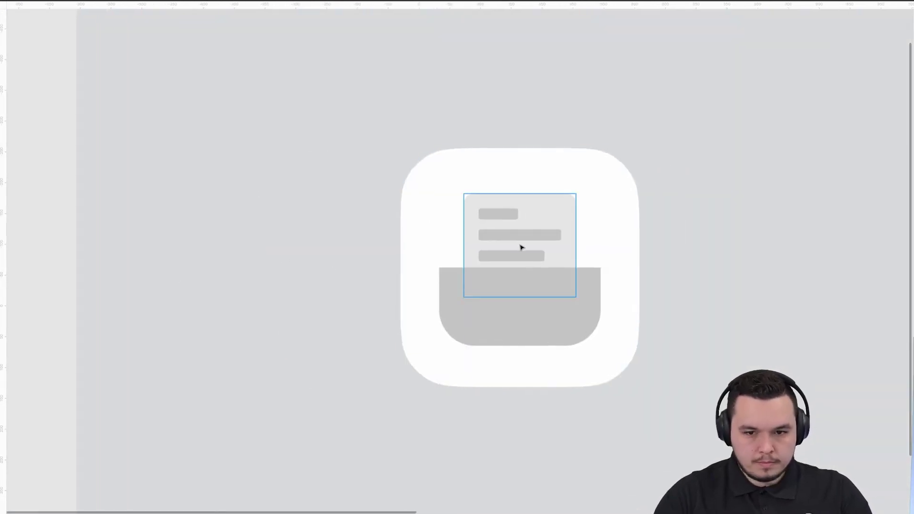
click(424, 276)
double_click(547, 306)
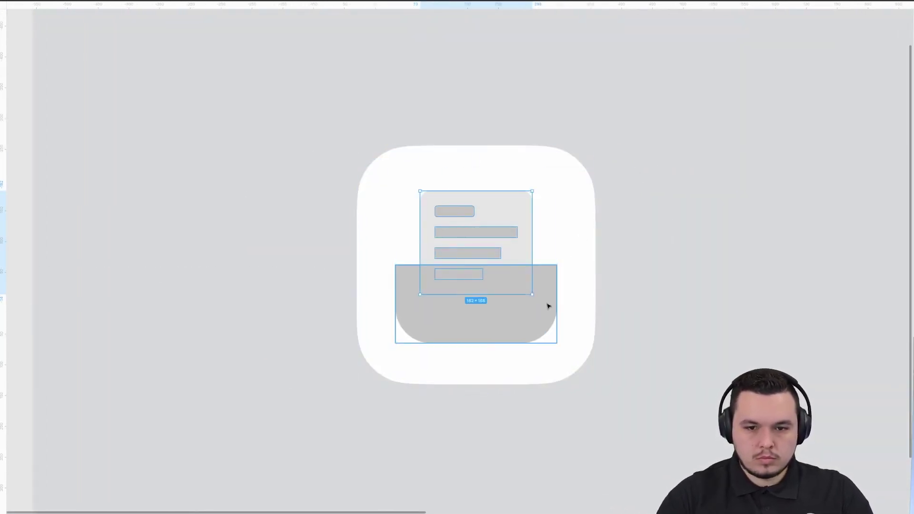
scroll(478, 306, right, 2)
key(Escape)
Draw a rectangle across the document's middle and raise a midpoint on its top edge into a shallow peak.
key(r)
drag(348, 220, 517, 272)
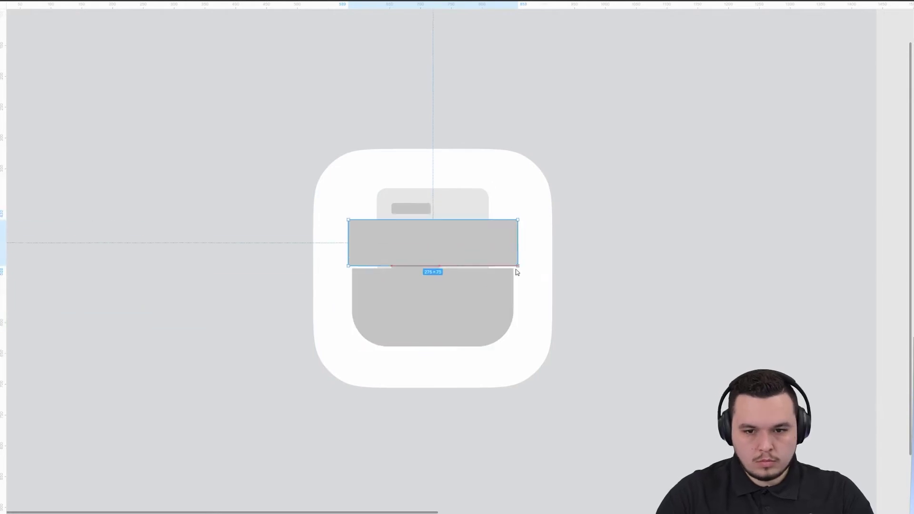
double_click(421, 232)
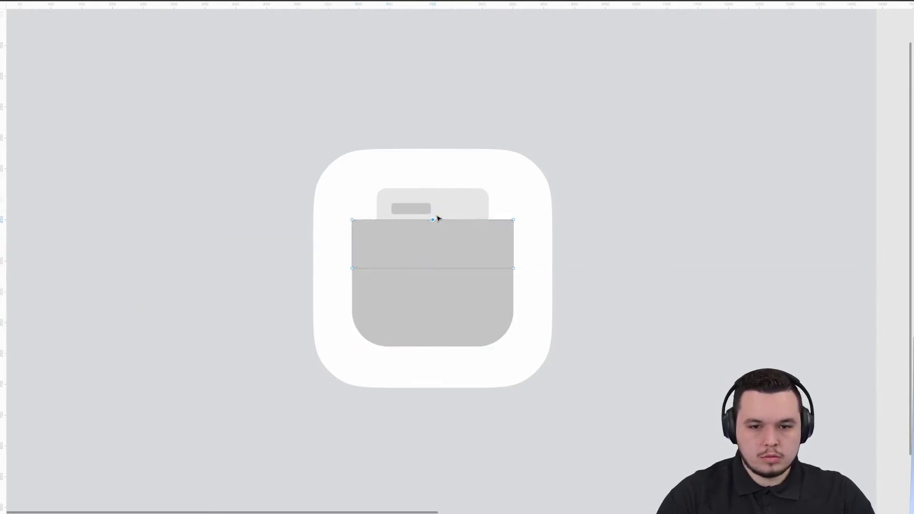
click(434, 220)
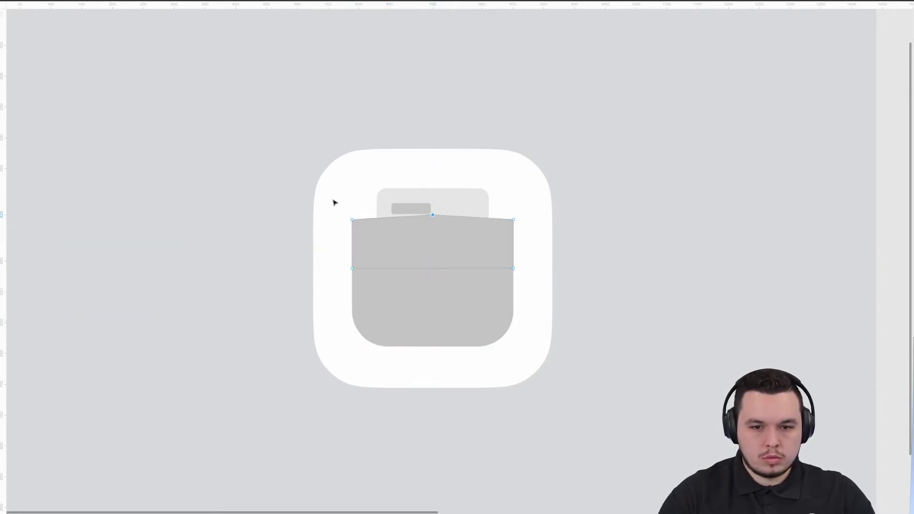
key(shift+Up)
key(shift+Up)
key(shift+Up)
key(shift+Up)
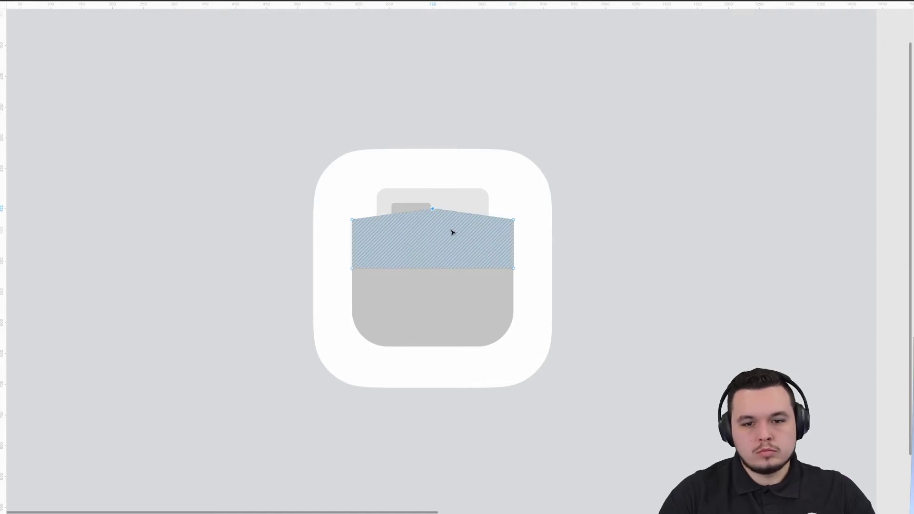
scroll(453, 233, up, 3)
key(shift+Up)
key(shift+Up)
key(shift+Up)
key(shift+Up)
key(shift+Up)
key(Return)
Duplicate the peaked shape, flip the copy vertically and move it lower as the flap.
key(ctrl+d)
key(shift+v)
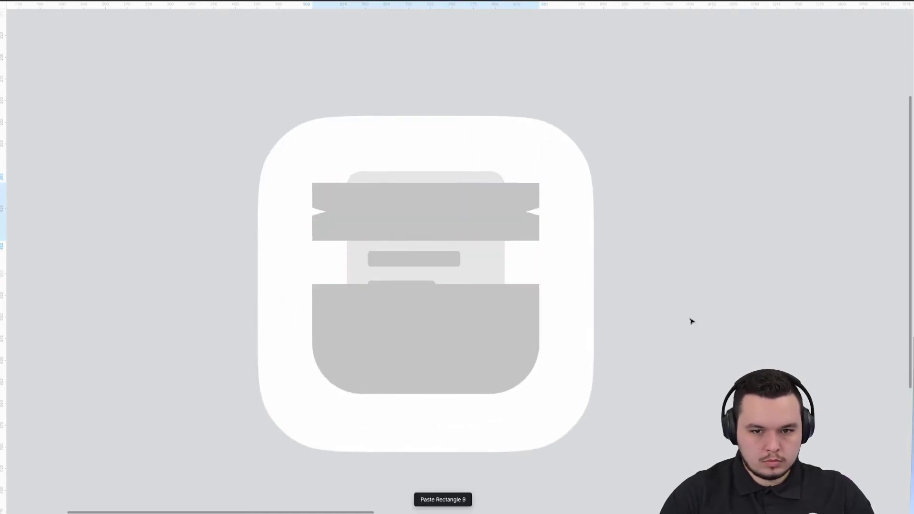
key(shift+Down)
key(shift+Down)
key(shift+Down)
key(shift+Down)
key(Escape)
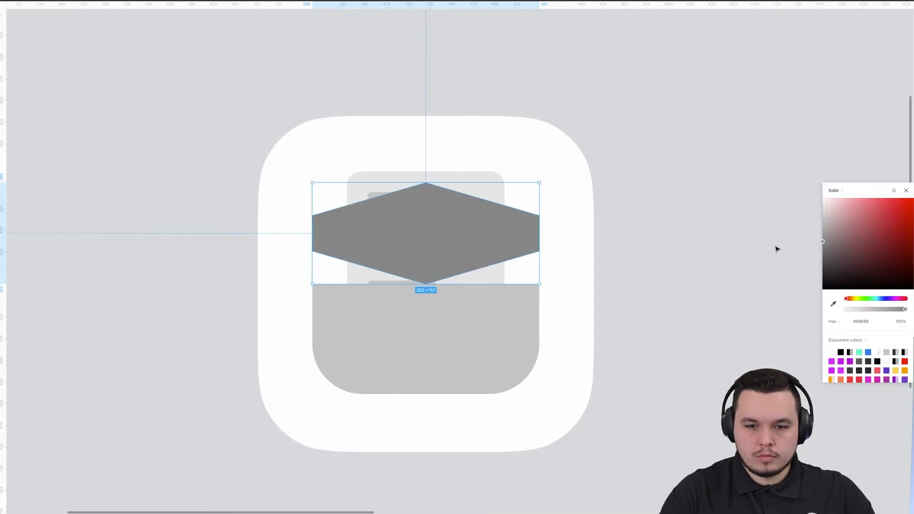
scroll(428, 247, down, 3)
drag(427, 247, 428, 247)
Set the flap to full opacity and adjust its corner points.
scroll(426, 247, up, 1)
scroll(428, 248, up, 5)
key(0)
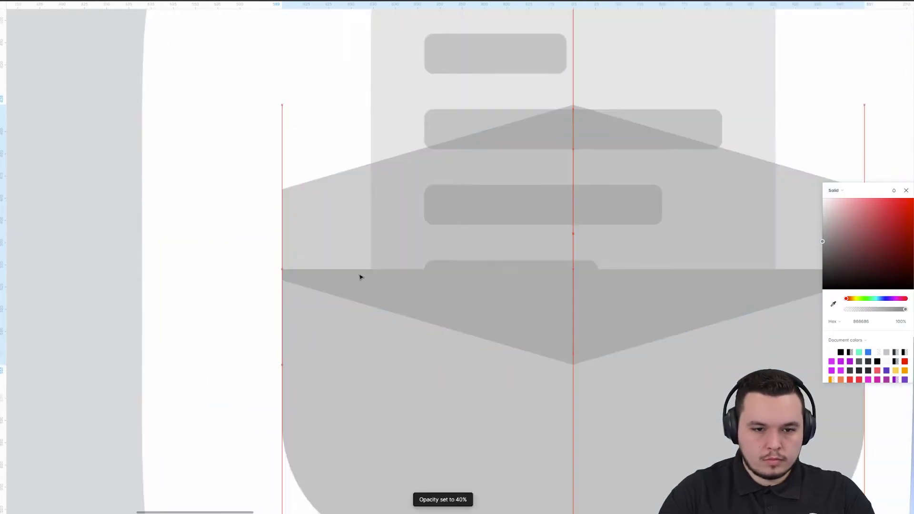
scroll(364, 267, down, 3)
key(Return)
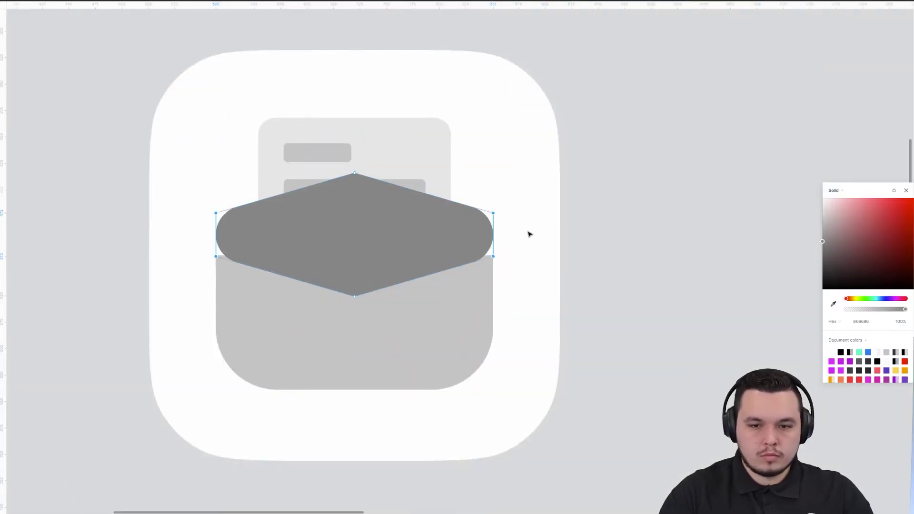
scroll(416, 245, down, 2)
drag(417, 240, 417, 244)
Stretch the document card group taller, to about 182×198.
click(373, 174)
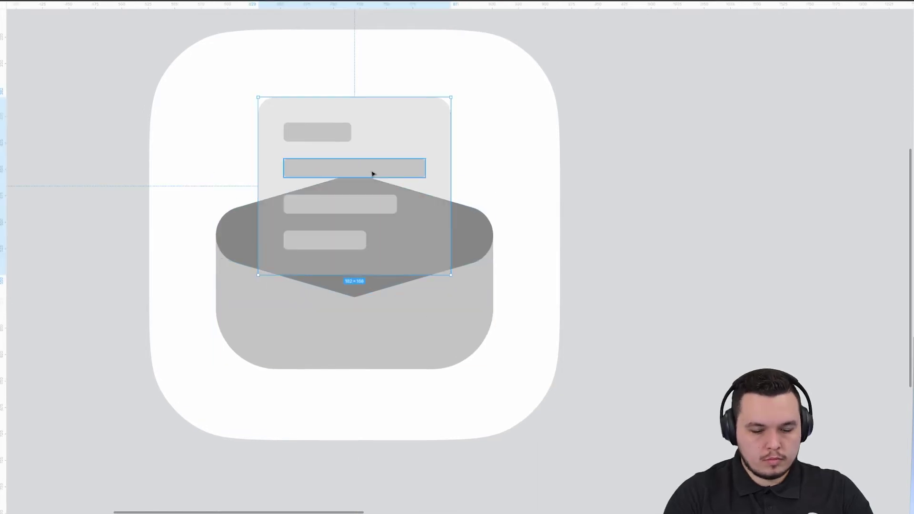
drag(451, 275, 453, 295)
scroll(229, 241, down, 5)
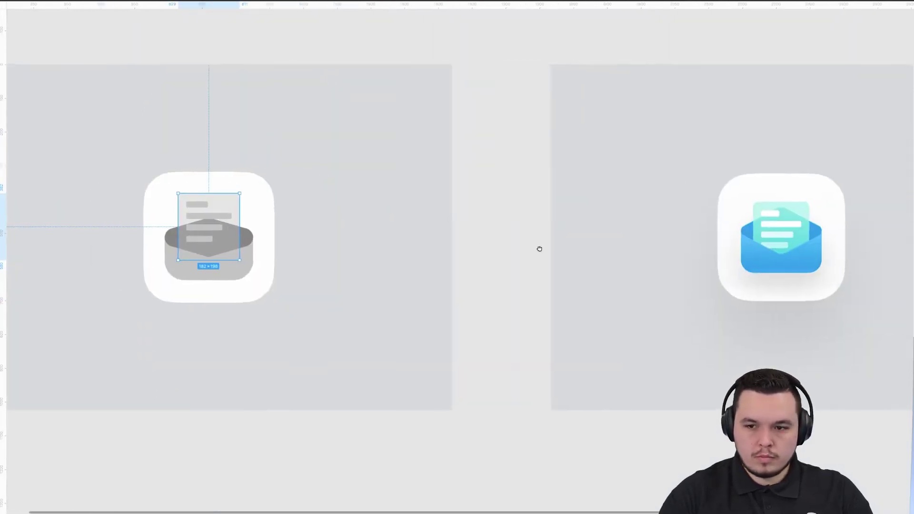
scroll(155, 253, up, 3)
Round the flap's two side points and keep the flap centred on the envelope.
drag(158, 252, 471, 278)
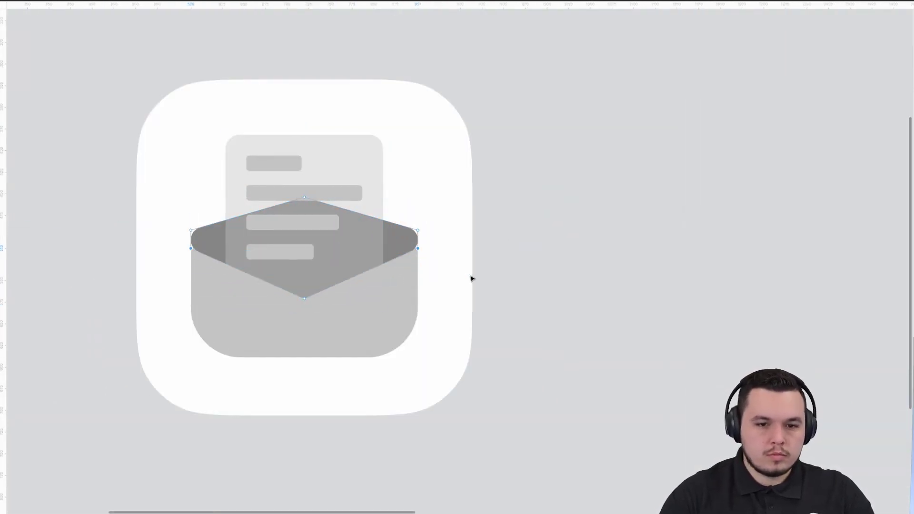
key(Escape)
scroll(449, 204, down, 4)
drag(202, 138, 623, 230)
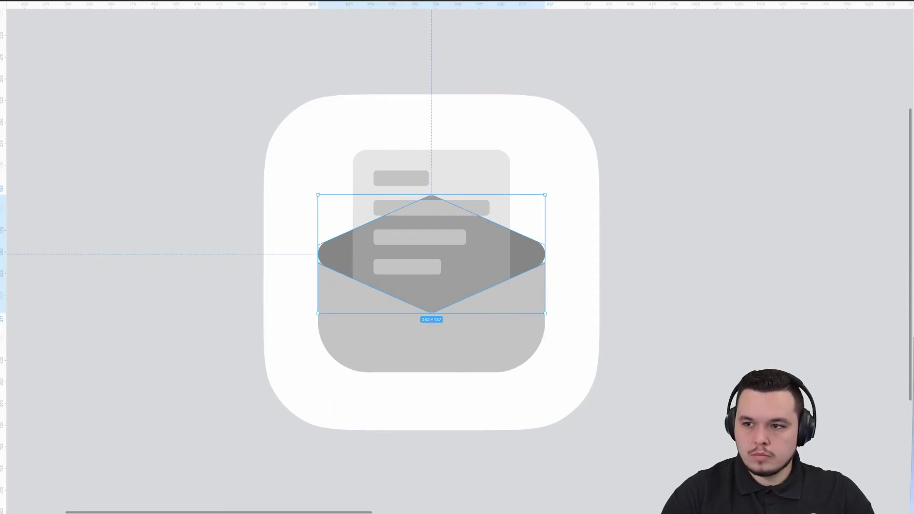
scroll(433, 246, up, 3)
scroll(324, 305, down, 3)
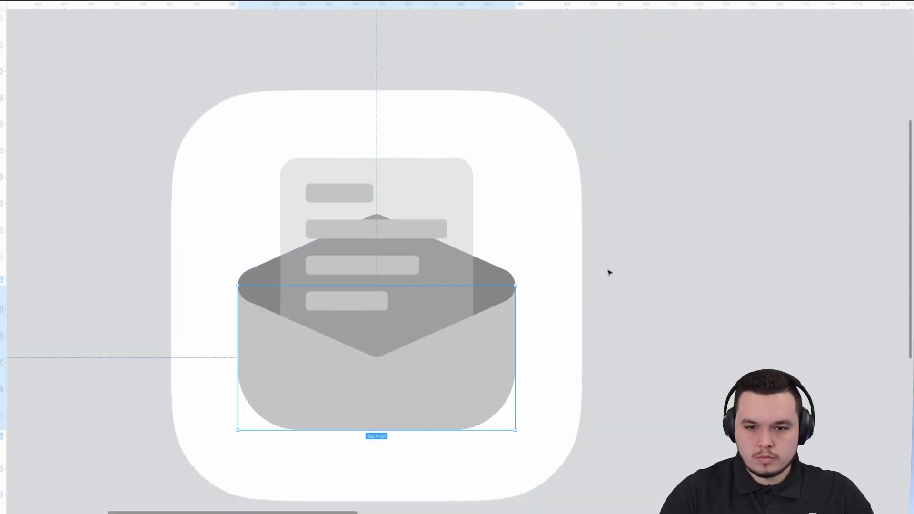
scroll(514, 205, down, 3)
scroll(457, 176, left, 1)
click(500, 212)
drag(387, 164, 494, 231)
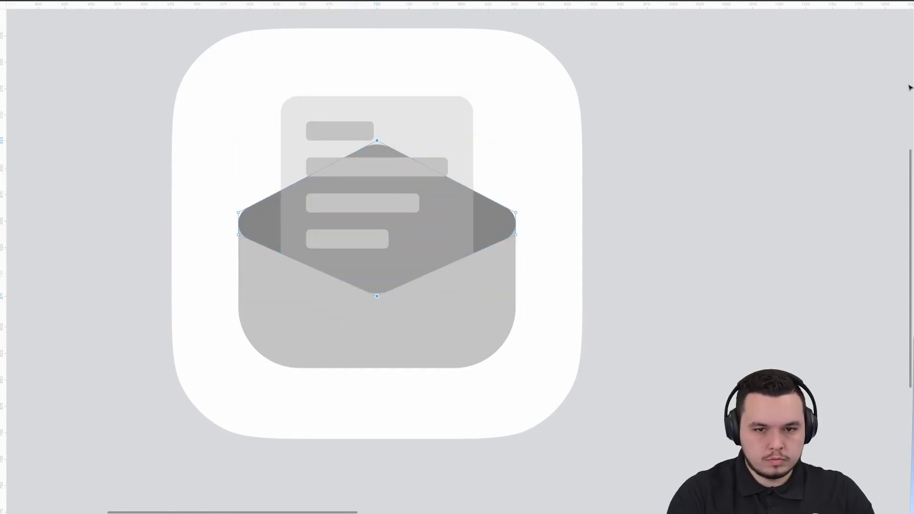
Fill the envelope body with cyan-blue 00C2FF and paste a copied shape into it.
drag(636, 202, 638, 202)
key(Tab)
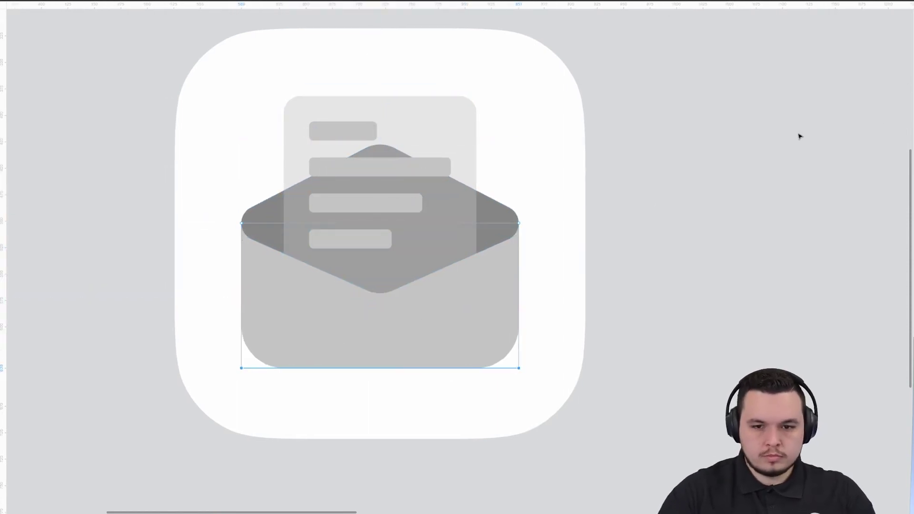
scroll(438, 327, up, 1)
drag(445, 230, 408, 221)
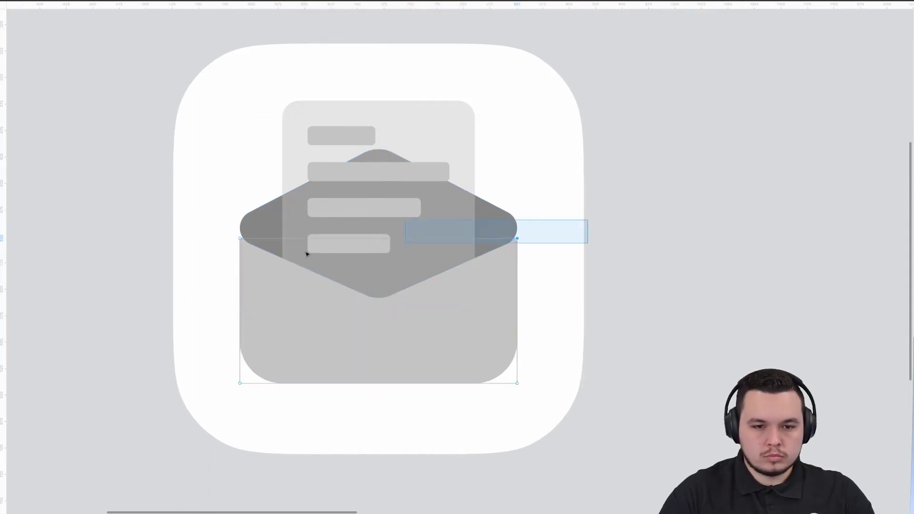
scroll(418, 302, right, 2)
click(869, 352)
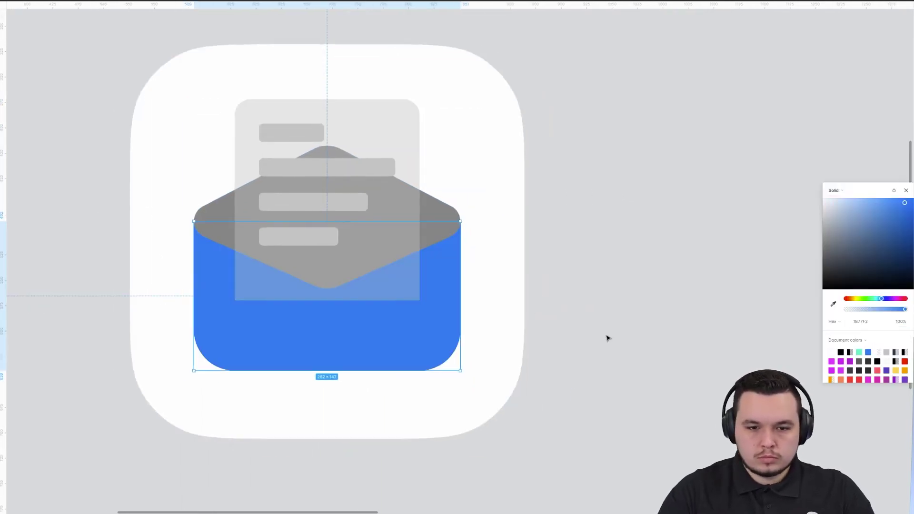
drag(880, 301, 878, 295)
click(427, 227)
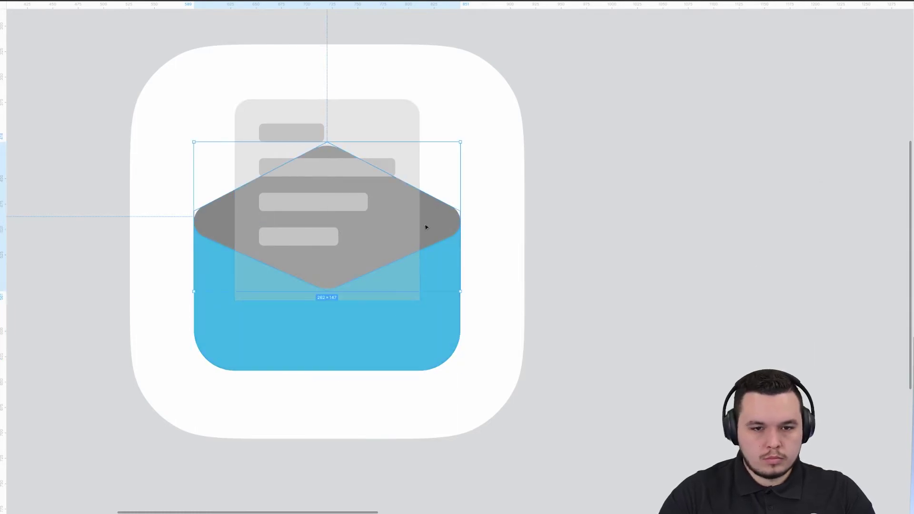
key(ctrl+v)
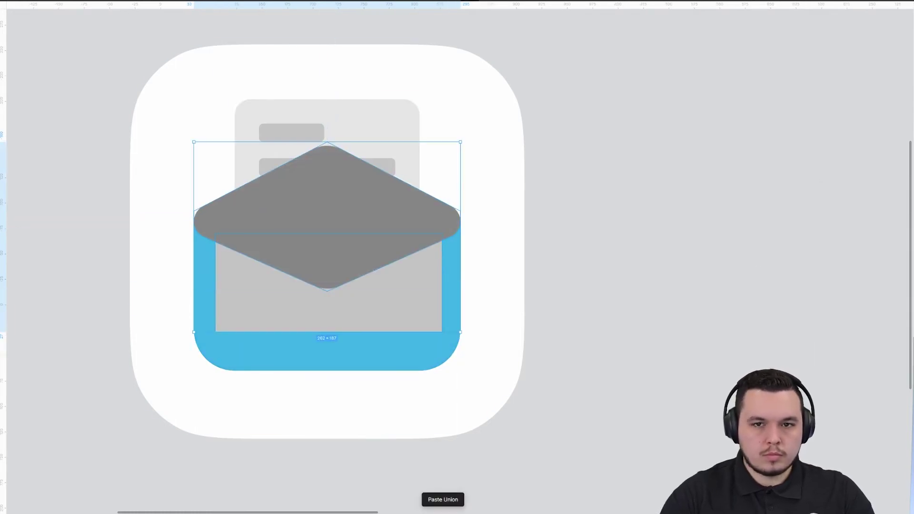
Colour the document paper teal 3FECE1 at 60% opacity.
click(394, 123)
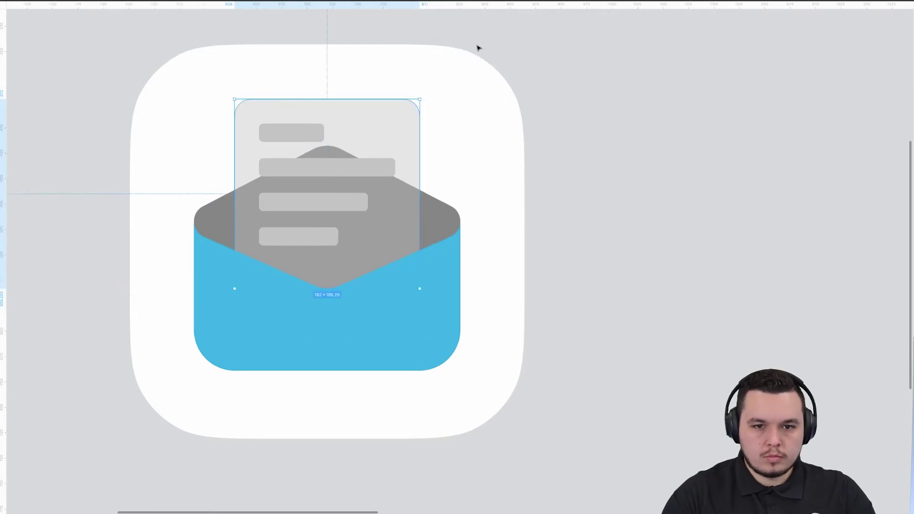
scroll(527, 245, down, 2)
key(0)
click(894, 184)
click(875, 298)
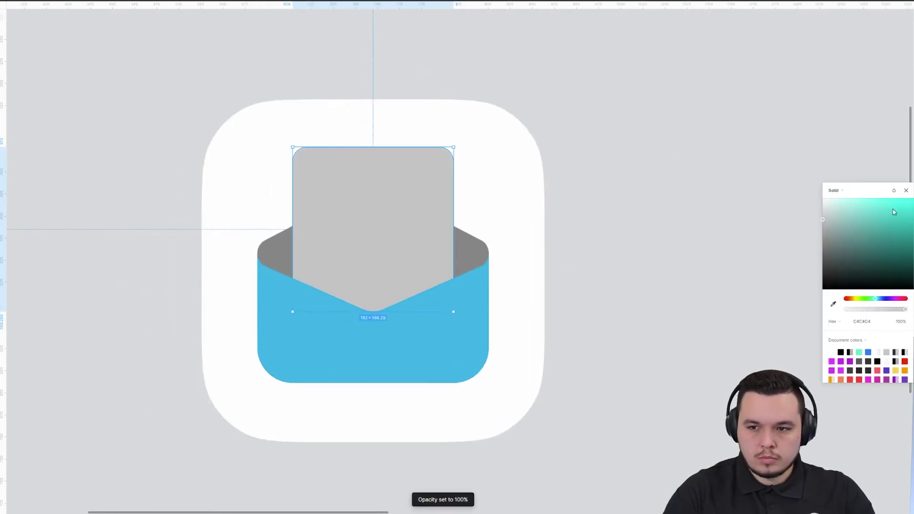
click(890, 205)
key(6)
Give the flap the blue 00AFE7 and make the envelope body a brighter blue.
click(476, 253)
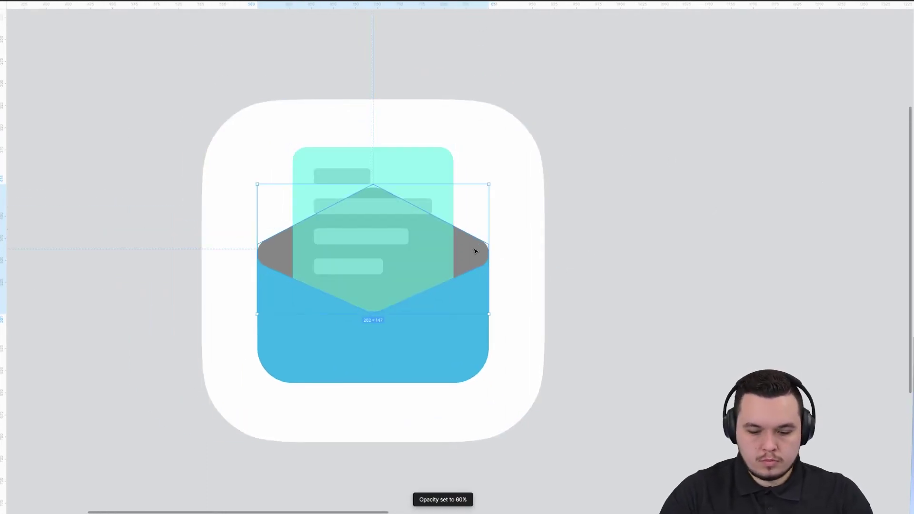
key(i)
click(373, 348)
click(894, 184)
click(373, 334)
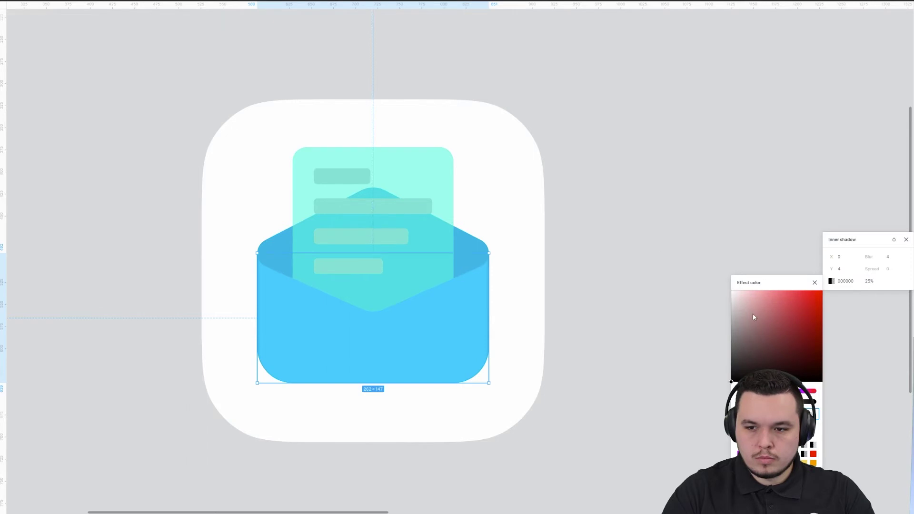
Set the body's inner shadow to 100% opacity and blur 25, then fine-tune its opacity.
click(869, 281)
text(100)
key(Return)
click(888, 257)
text(25)
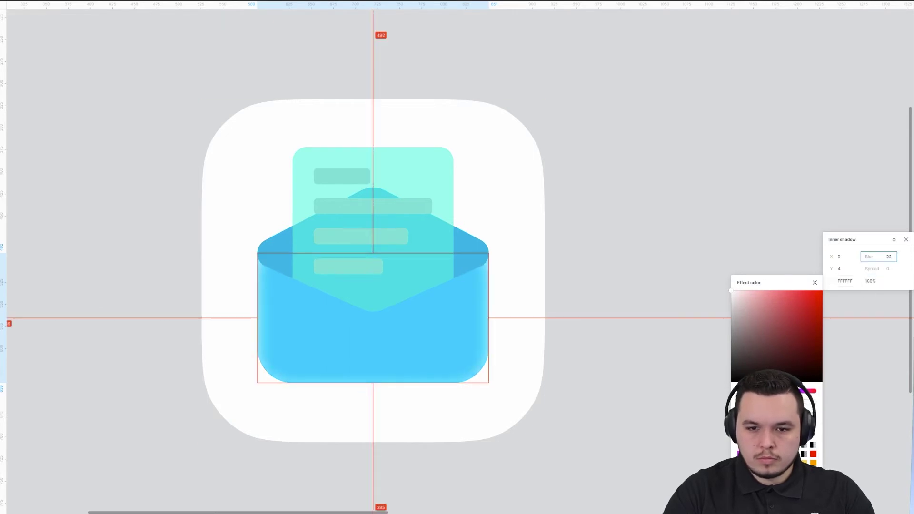
key(Return)
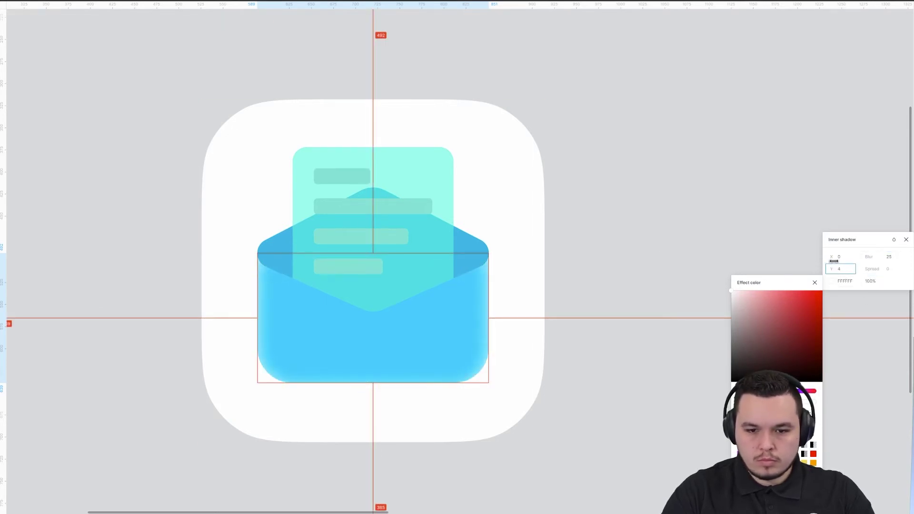
drag(871, 281, 852, 281)
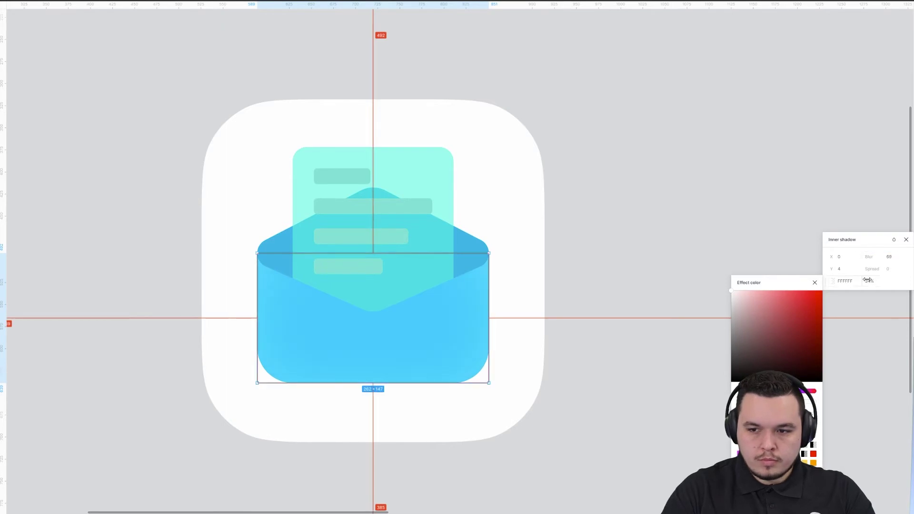
Make the four letter bars fully opaque and the teal letter sheet 60% opaque.
click(471, 243)
click(912, 216)
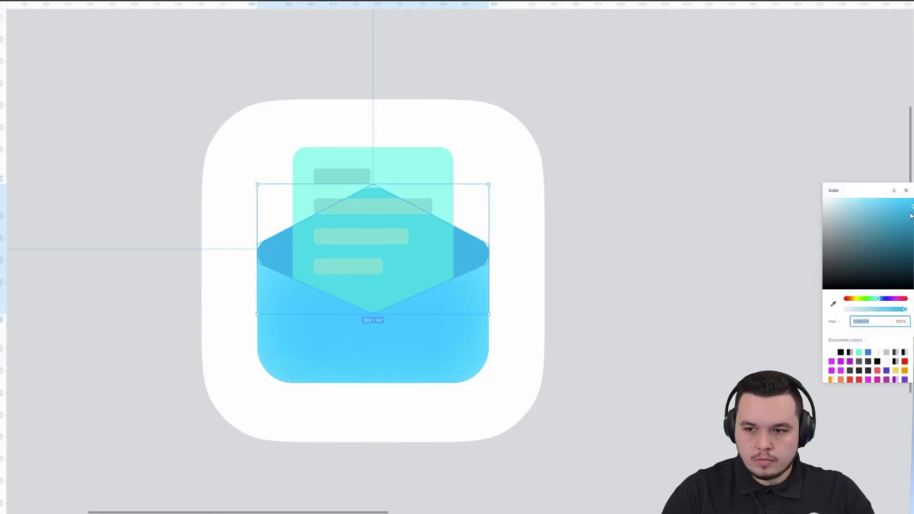
click(359, 185)
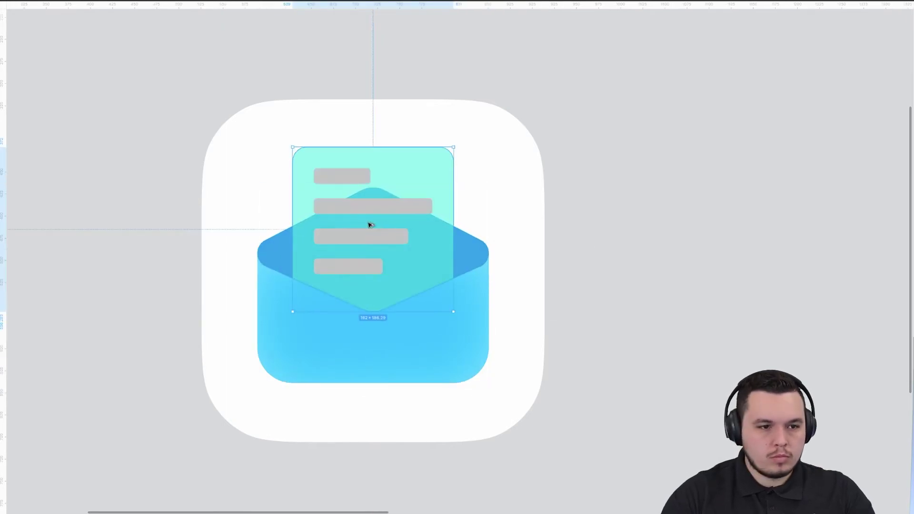
click(400, 210)
key(0)
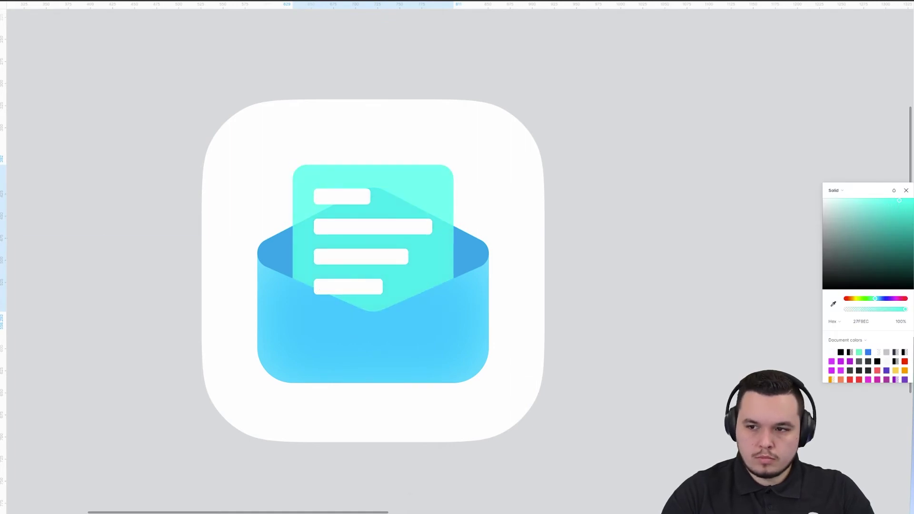
key(6)
drag(889, 208, 878, 204)
key(Escape)
Set the lower letter bars to 50%, then the bottom and third bars to 80% opacity.
click(353, 290)
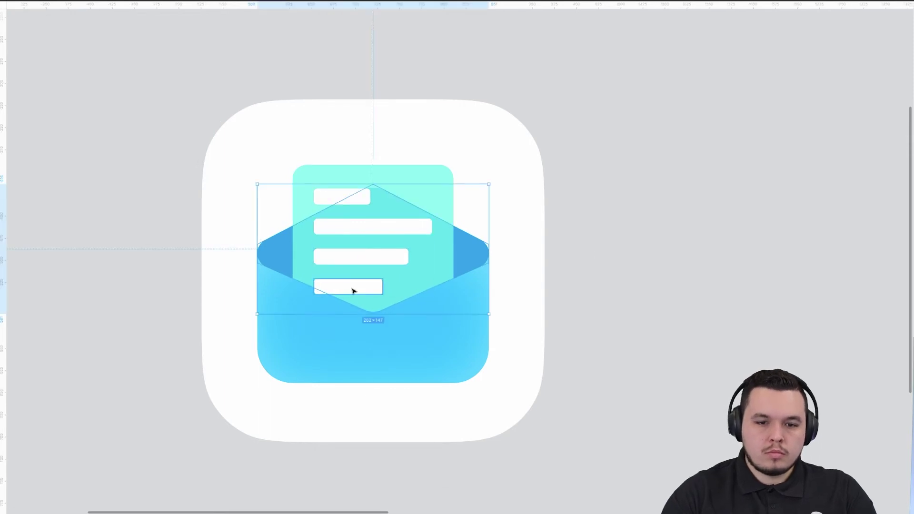
key(super+shift+v)
key(5)
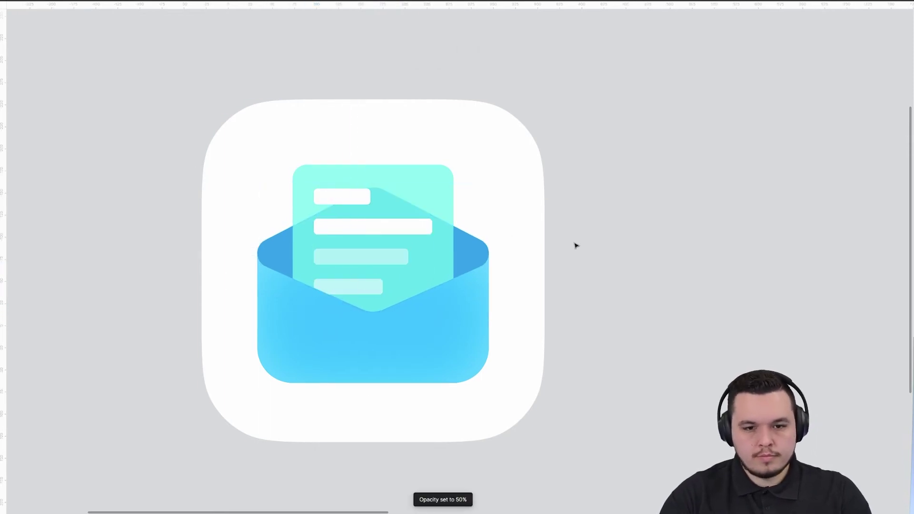
click(369, 288)
key(8)
click(380, 257)
key(8)
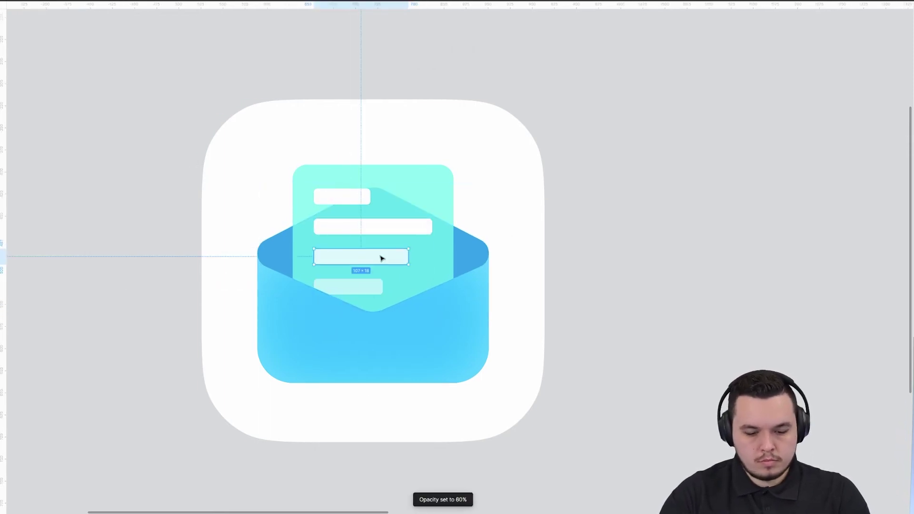
click(385, 233)
key(Escape)
scroll(543, 320, down, 2)
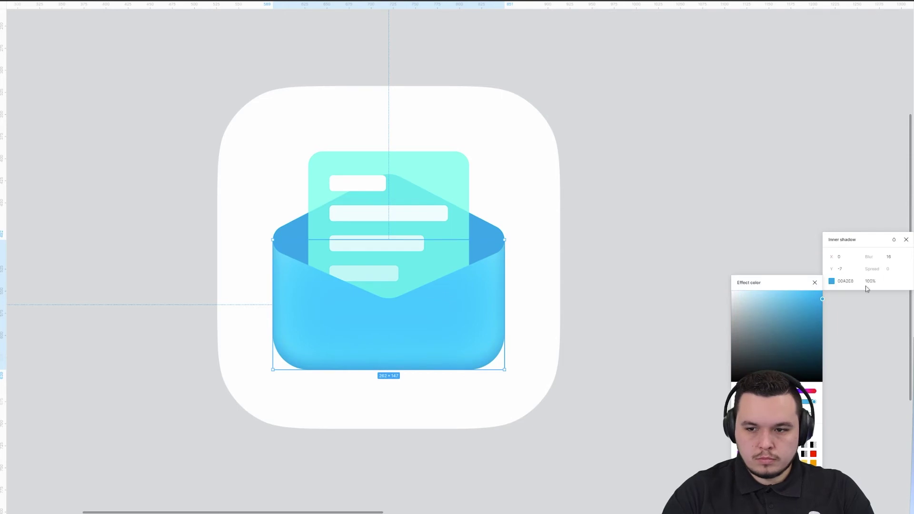
Set the envelope's blue inner shadow (00A2E8) to 58% opacity.
click(869, 281)
text(58)
click(835, 278)
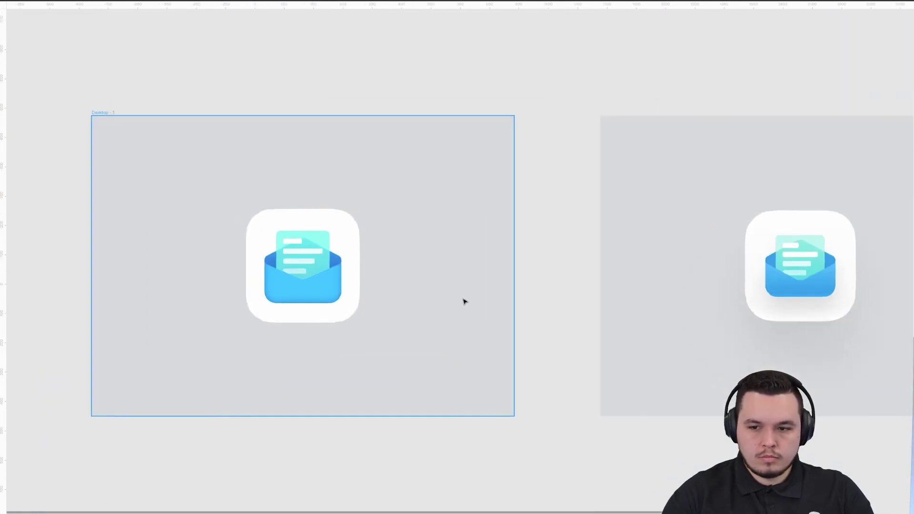
scroll(268, 312, up, 1)
scroll(267, 313, right, 3)
Set the white inner highlight shadow to 30% opacity with a Y offset of -20.
scroll(96, 310, left, 1)
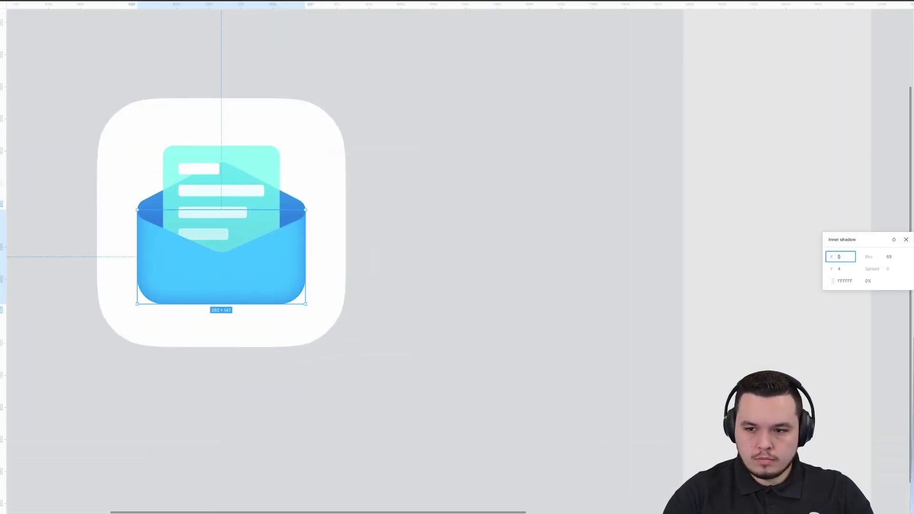
drag(872, 285, 898, 280)
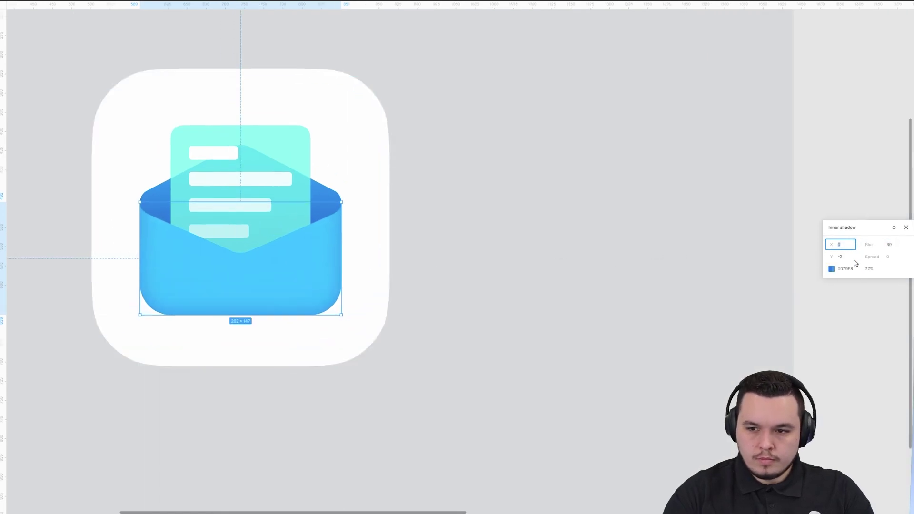
drag(832, 257, 821, 257)
key(Escape)
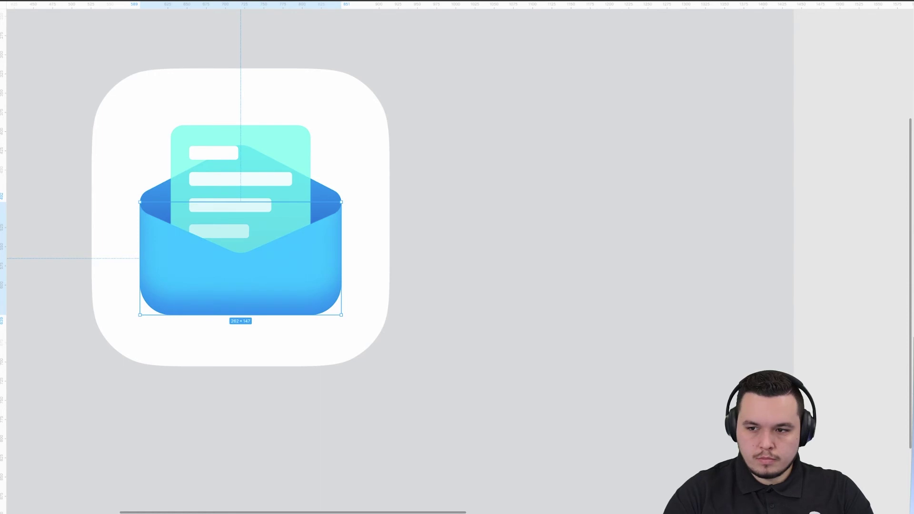
click(913, 224)
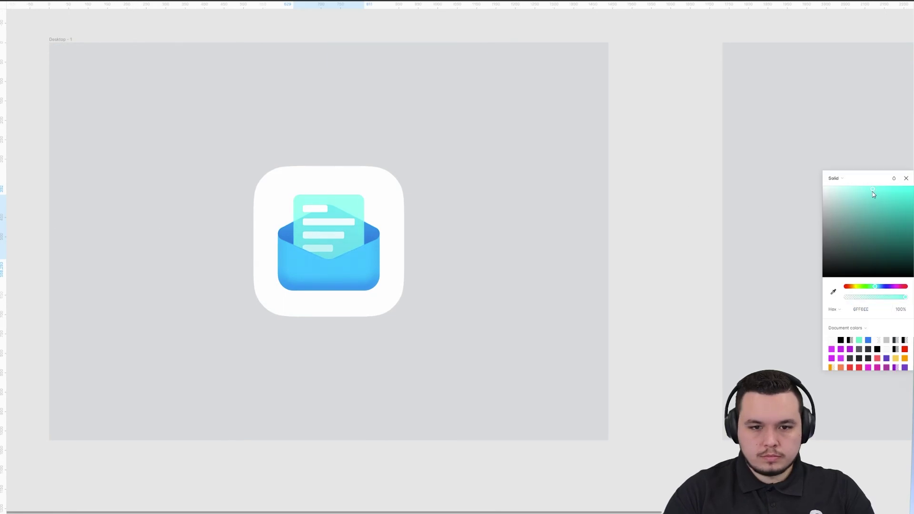
Lighten the letter's teal and give the white tile a 9CA5AE drop shadow, blur 250, 65%.
drag(873, 191, 869, 193)
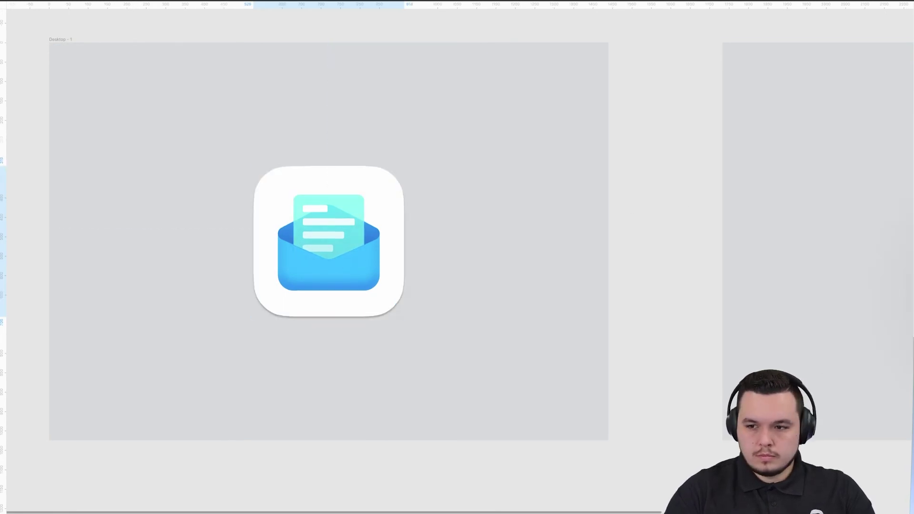
click(913, 240)
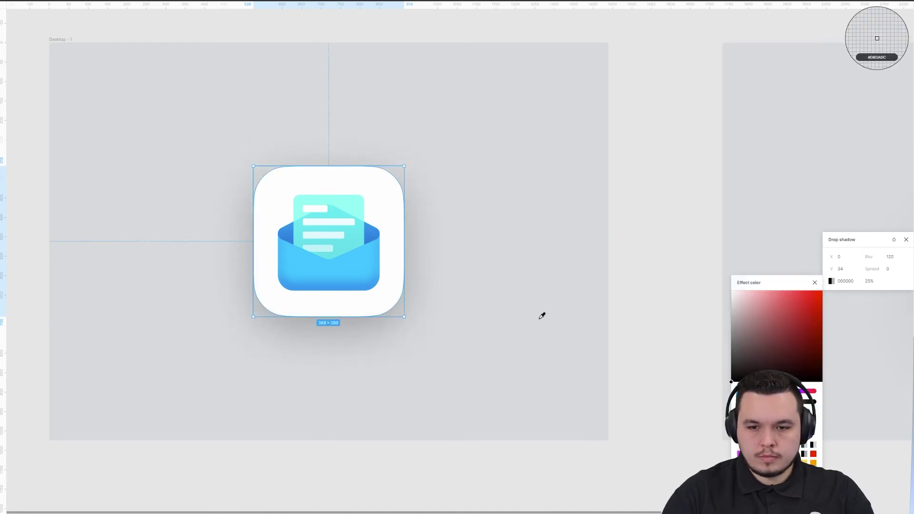
click(541, 314)
click(741, 320)
click(891, 257)
text(250)
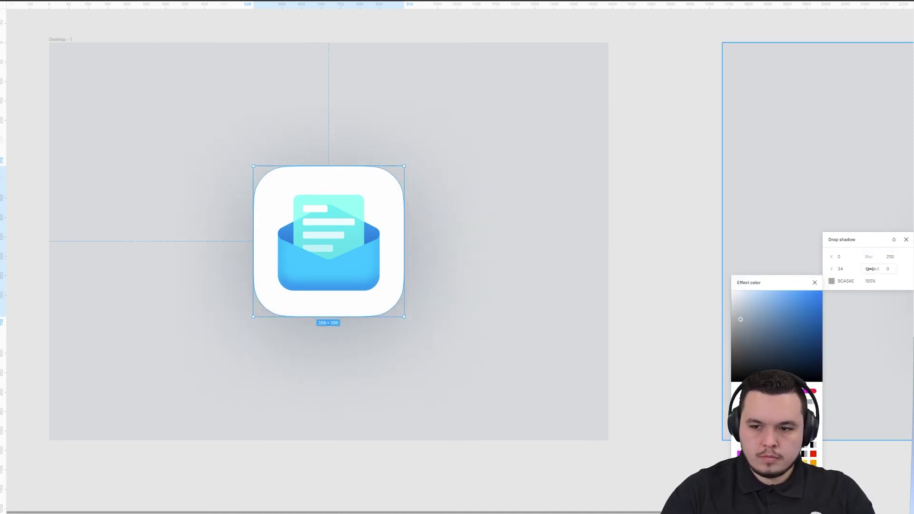
click(871, 281)
text(65)
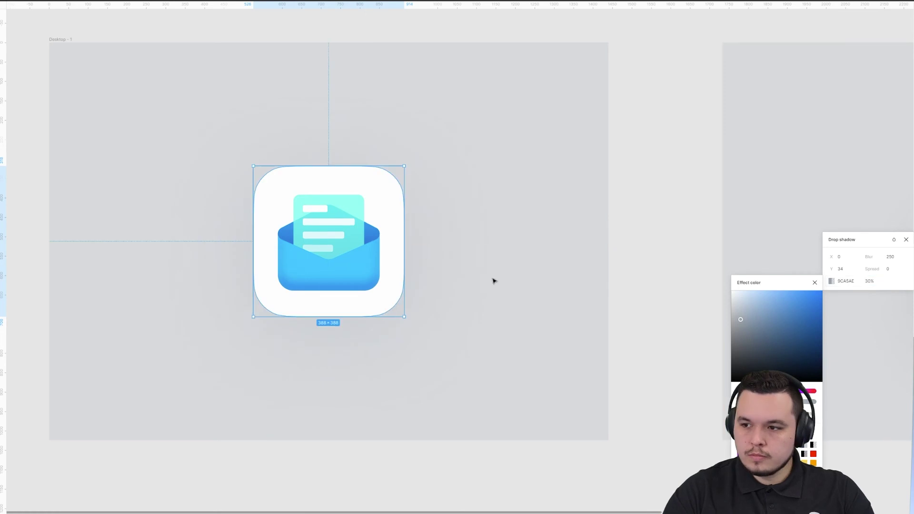
click(494, 280)
Add a soft light grey drop shadow beneath the envelope (Y 28, blur 44).
click(347, 278)
click(204, 184)
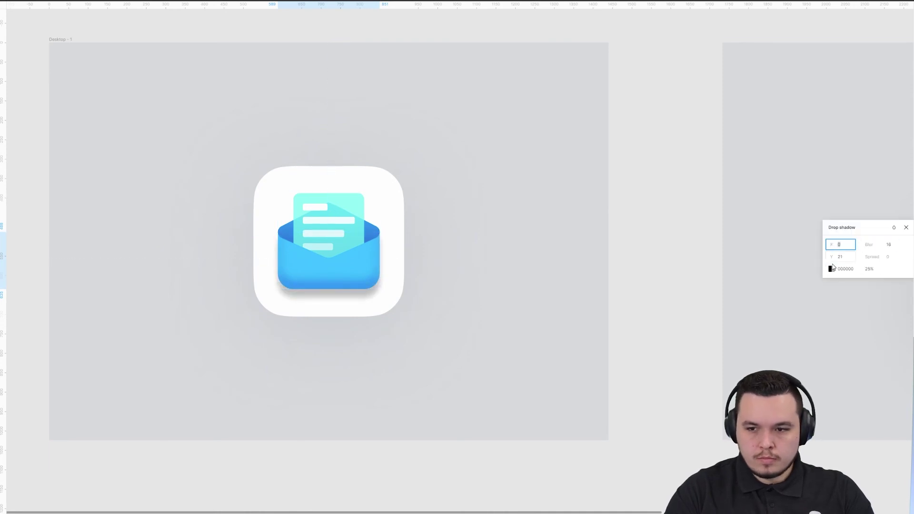
click(831, 268)
click(762, 443)
drag(867, 245, 862, 269)
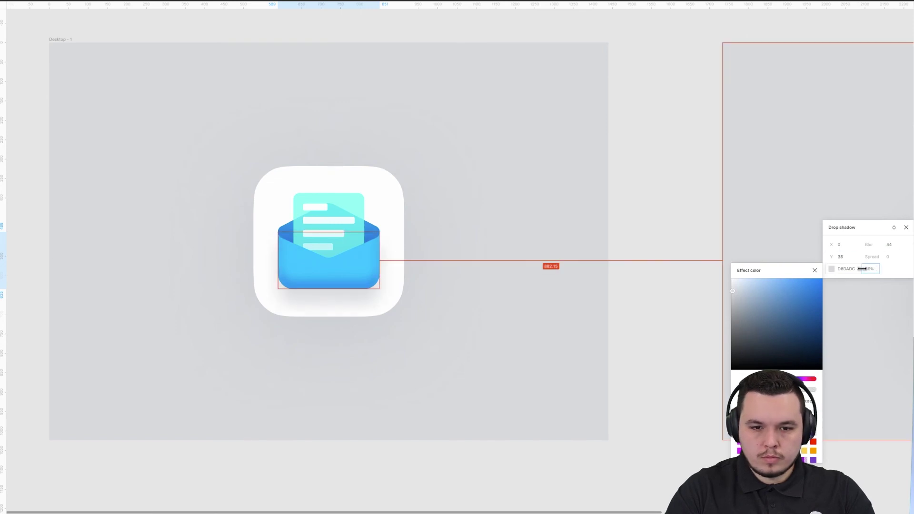
click(519, 224)
scroll(510, 216, down, 3)
scroll(457, 232, up, 1)
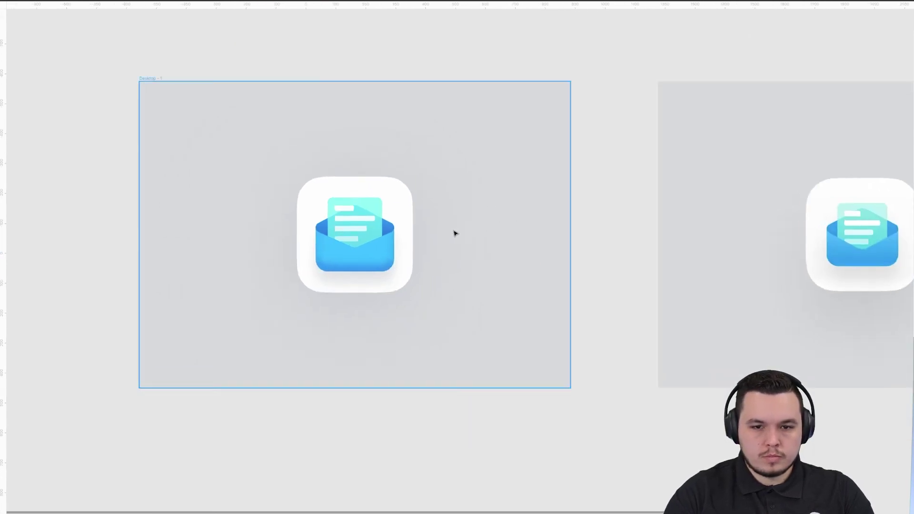
scroll(455, 233, up, 1)
Review the envelope body's fill and inner shadow settings, then pan across the canvas.
click(913, 191)
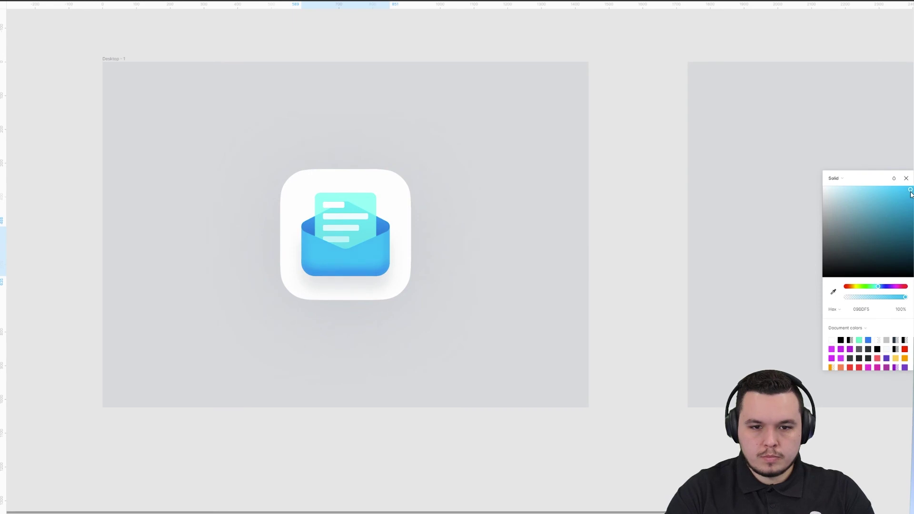
click(913, 238)
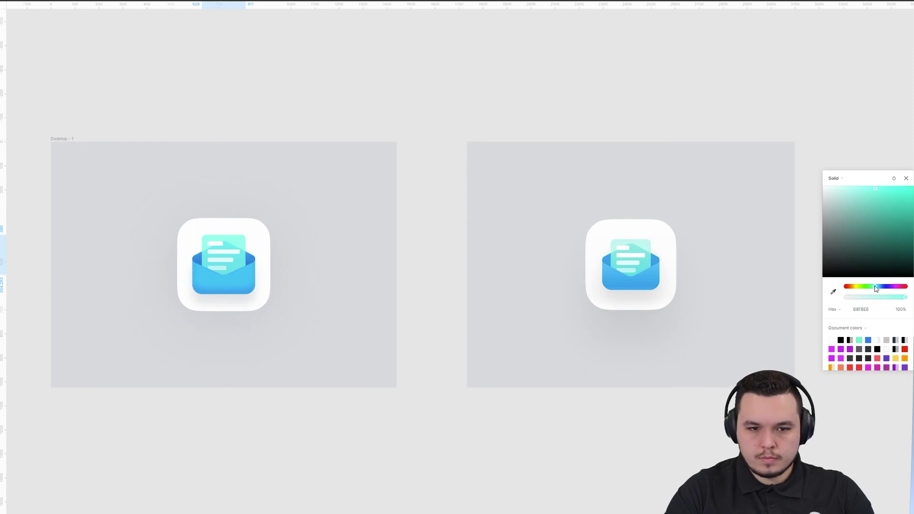
scroll(404, 288, up, 5)
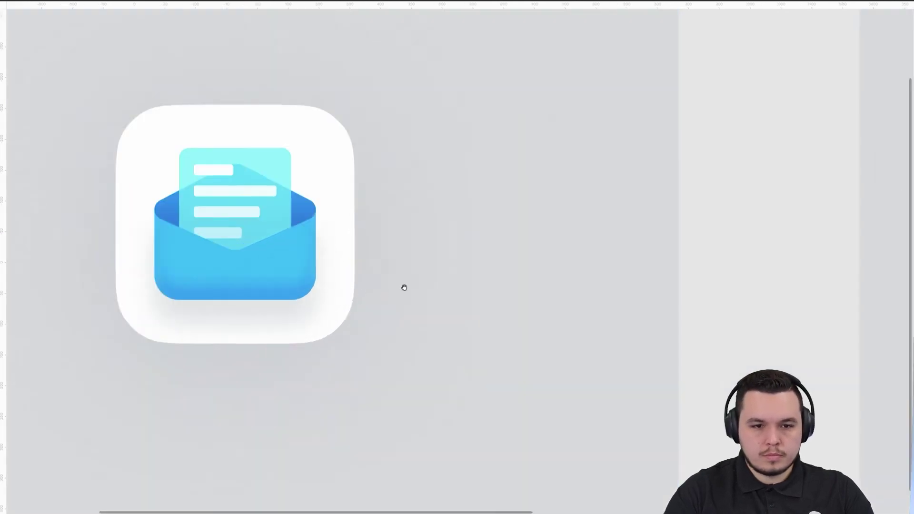
drag(404, 287, 563, 292)
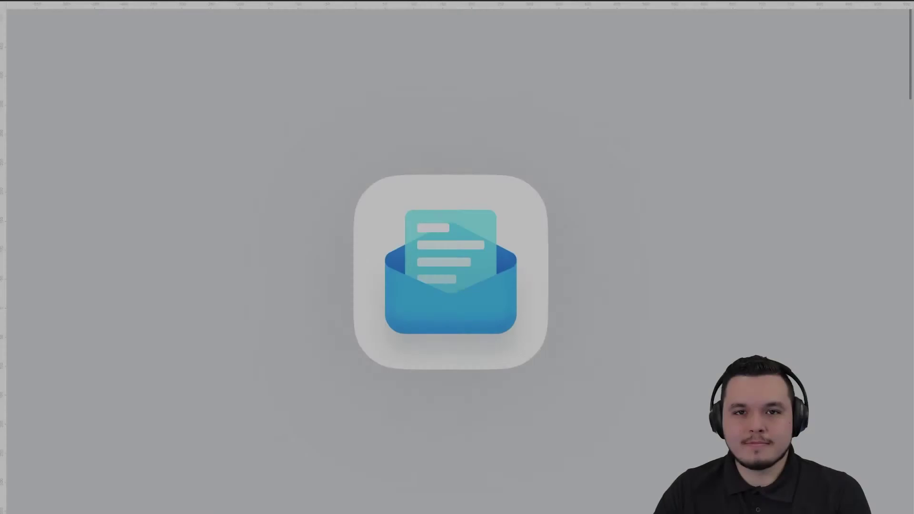